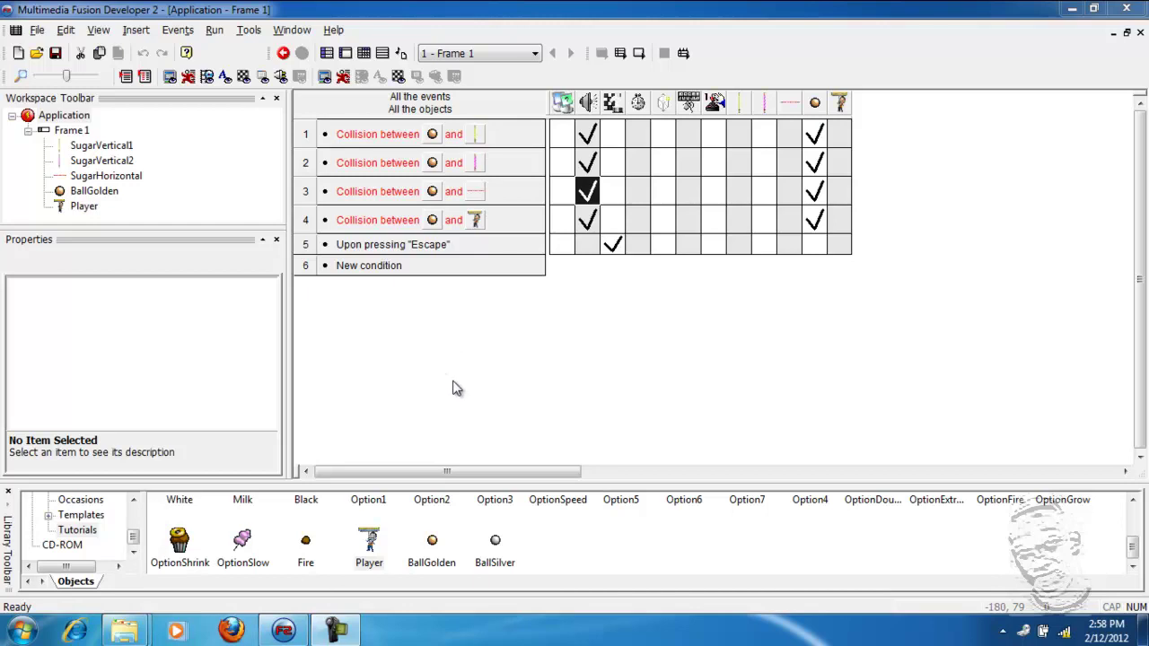
Place a Milk brick from the Library Toolbar near the top-left of Frame 1
left_click(346, 56)
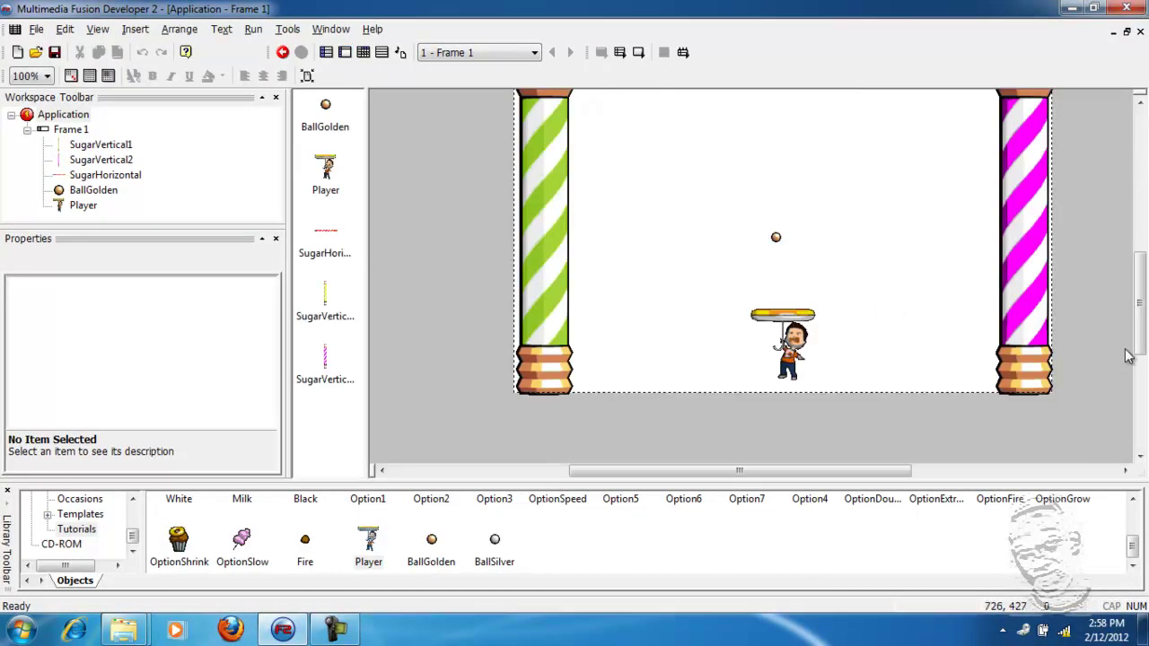
left_click_drag(1133, 356, 1135, 332)
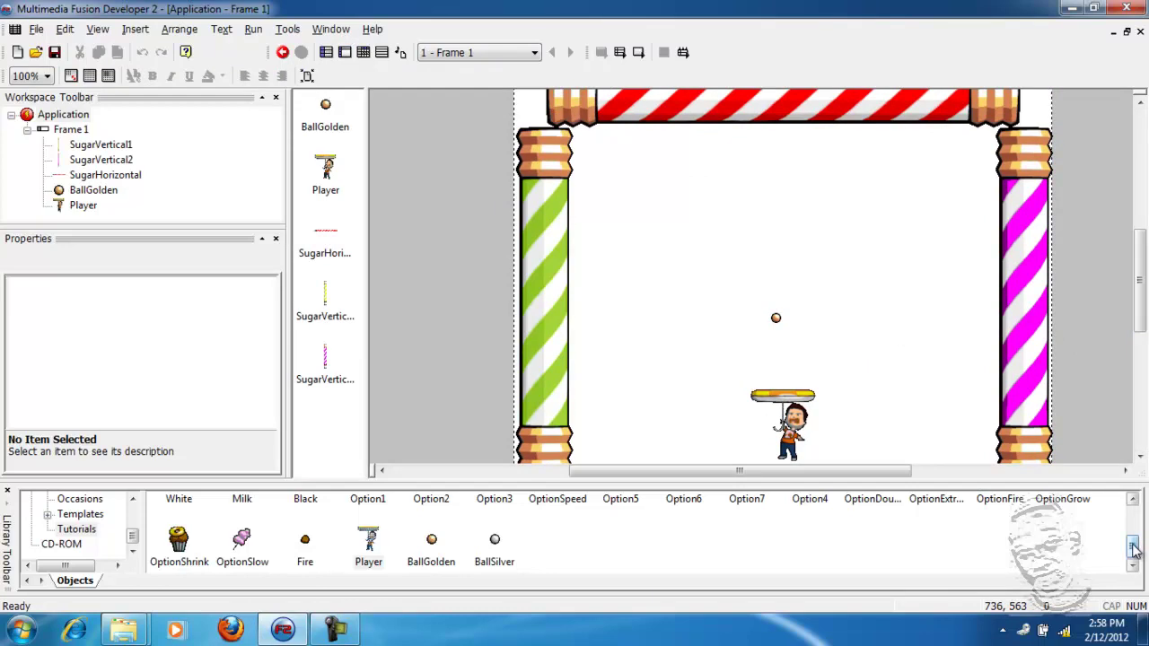
left_click_drag(1135, 545, 1135, 530)
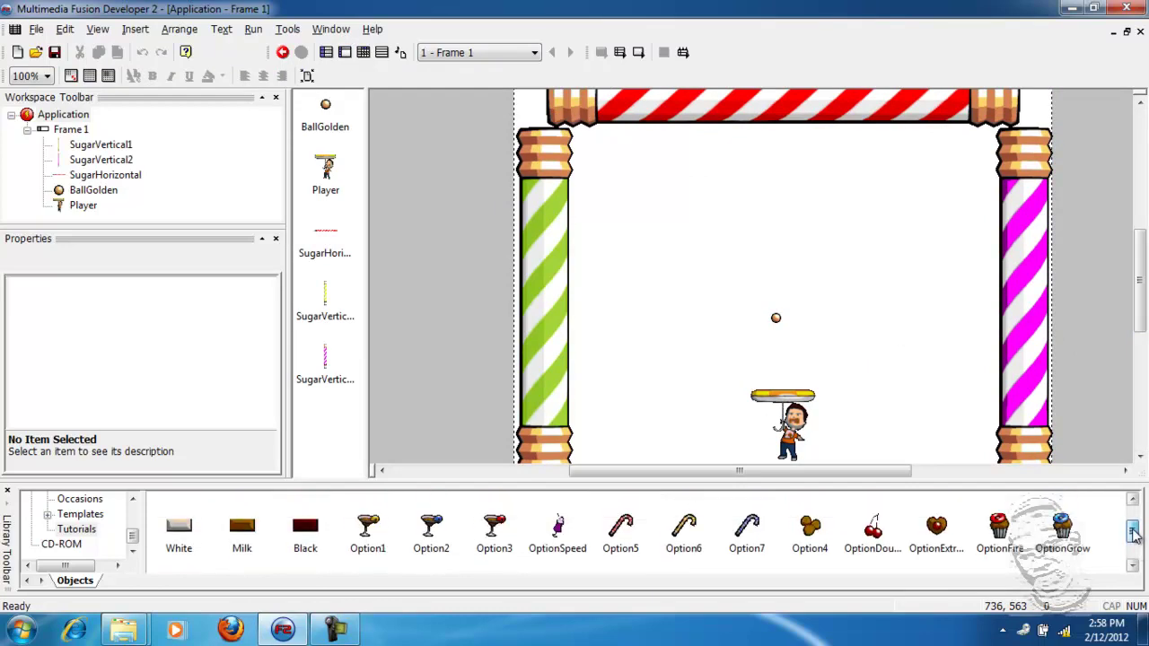
left_click(238, 536)
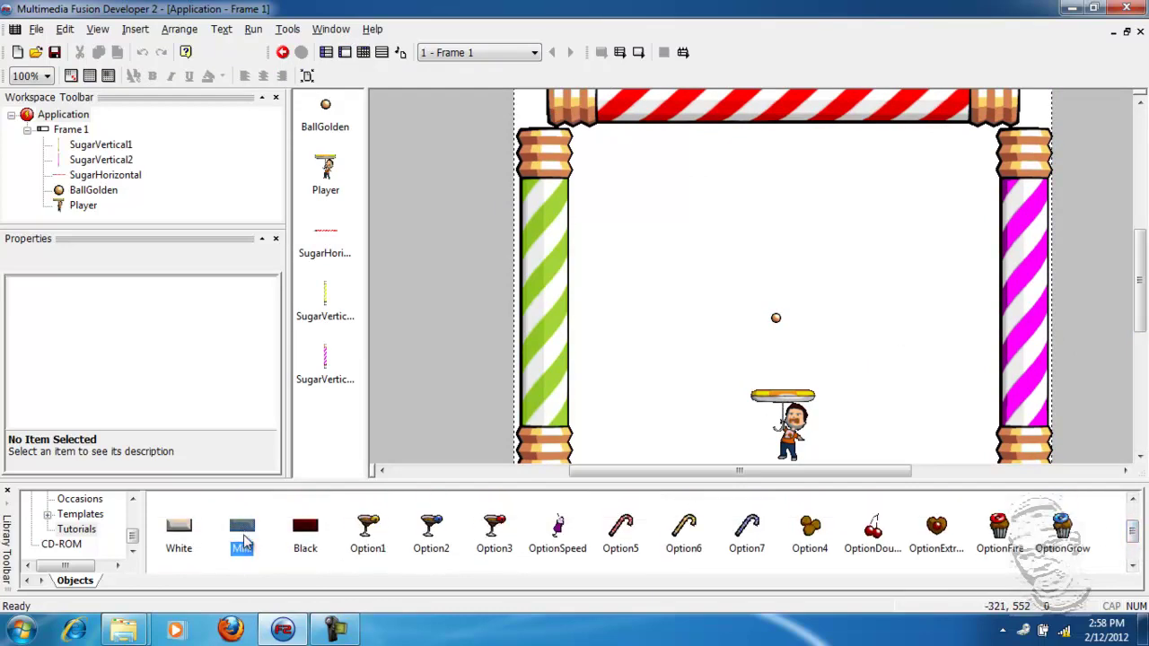
left_click_drag(240, 538, 626, 174)
left_click(626, 173)
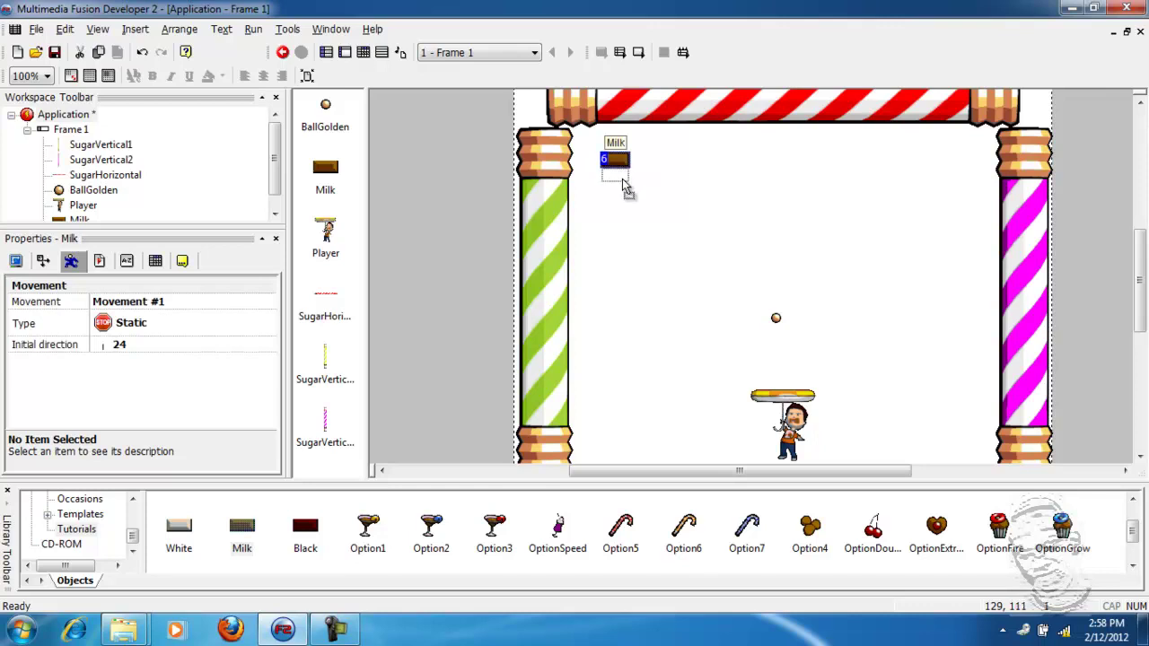
key("Down")
key("Down")
key("Down")
key("Down")
key("Down")
key("Down")
key("Down")
key("Down")
key("Down")
key("Down")
key("Down")
key("Down")
key("Down")
key("Down")
key("Down")
key("Down")
key("Down")
key("Down")
key("Down")
key("Down")
key("ctrl+z")
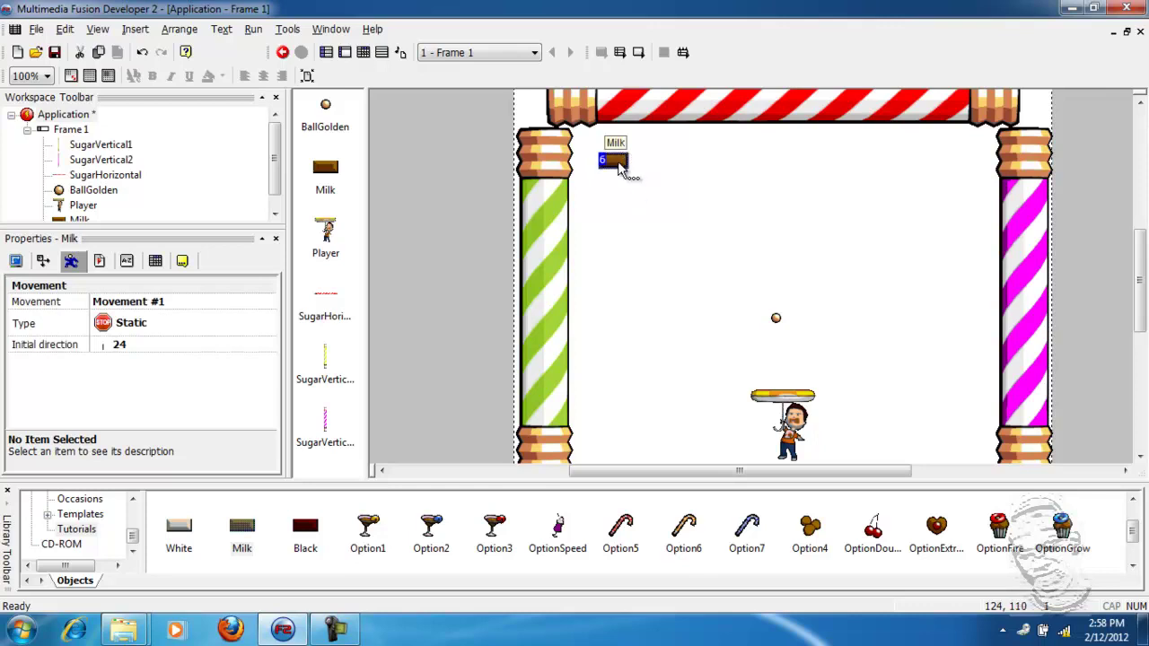
right_click(620, 166)
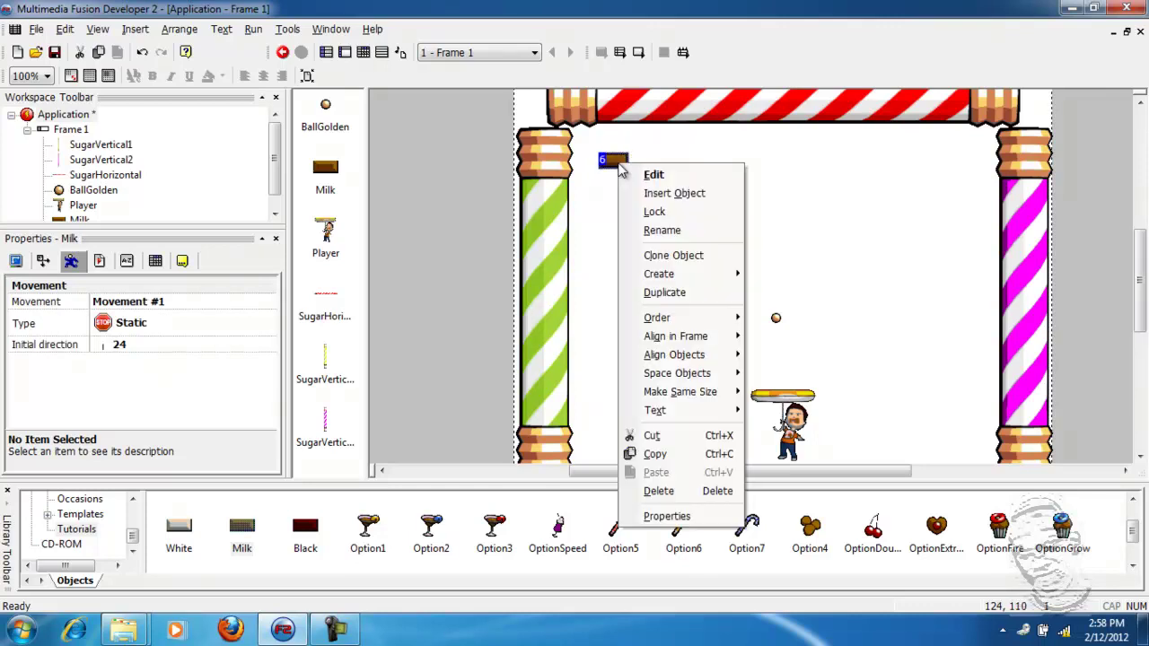
left_click(678, 300)
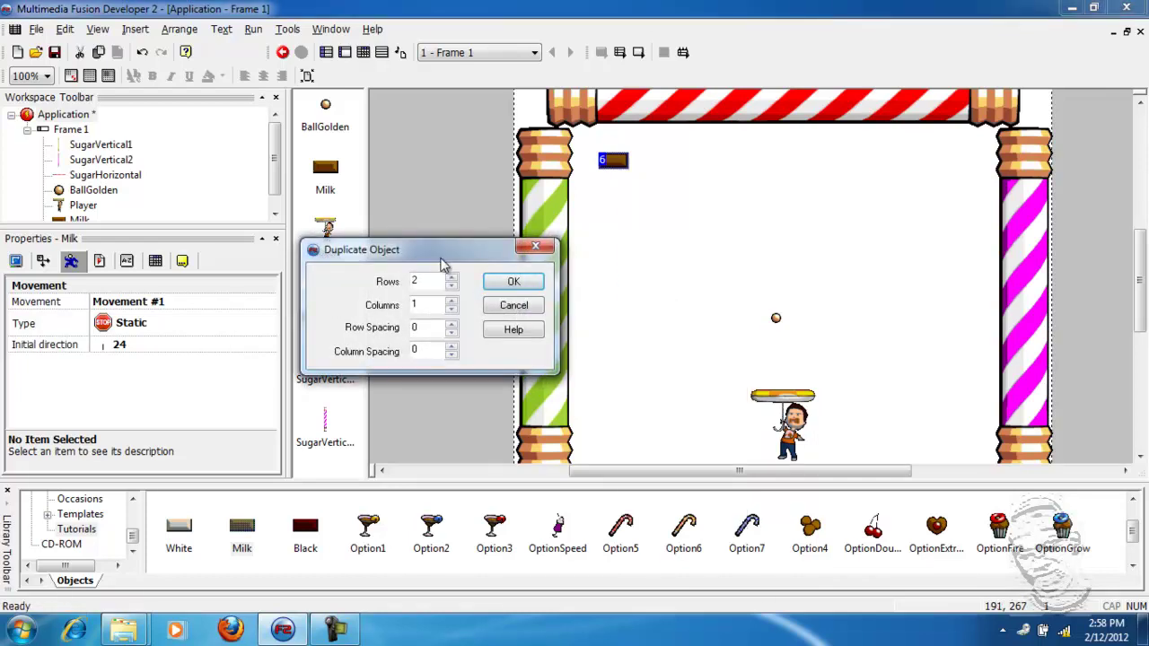
left_click_drag(447, 260, 623, 266)
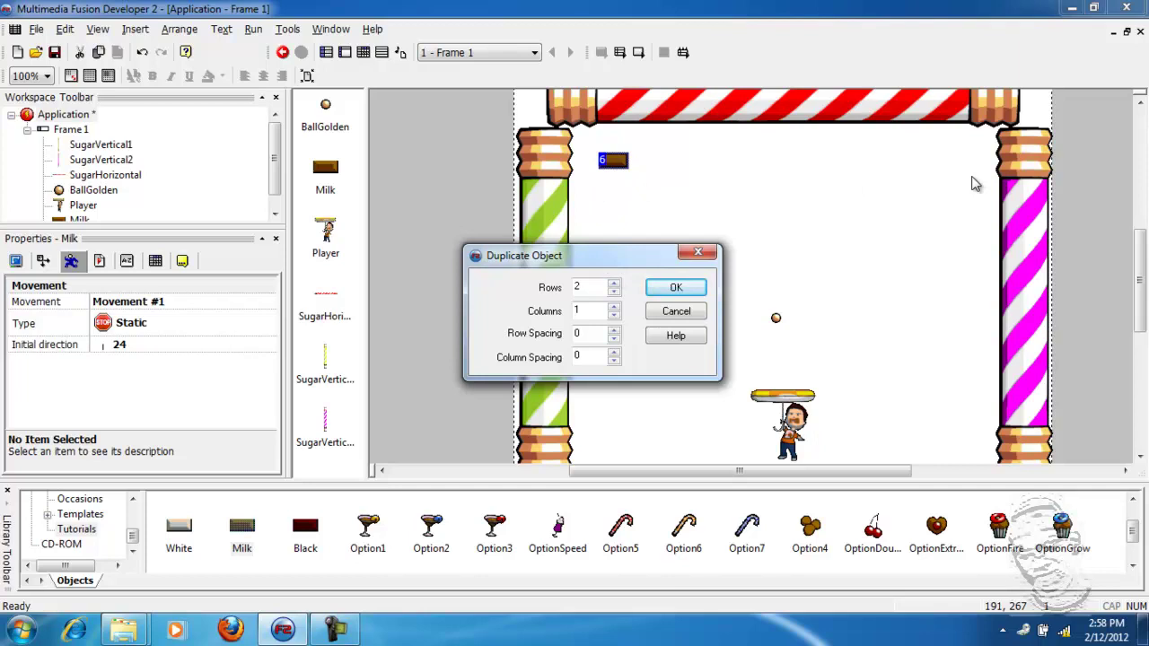
left_click(615, 307)
left_click(615, 284)
left_click(614, 284)
left_click(676, 288)
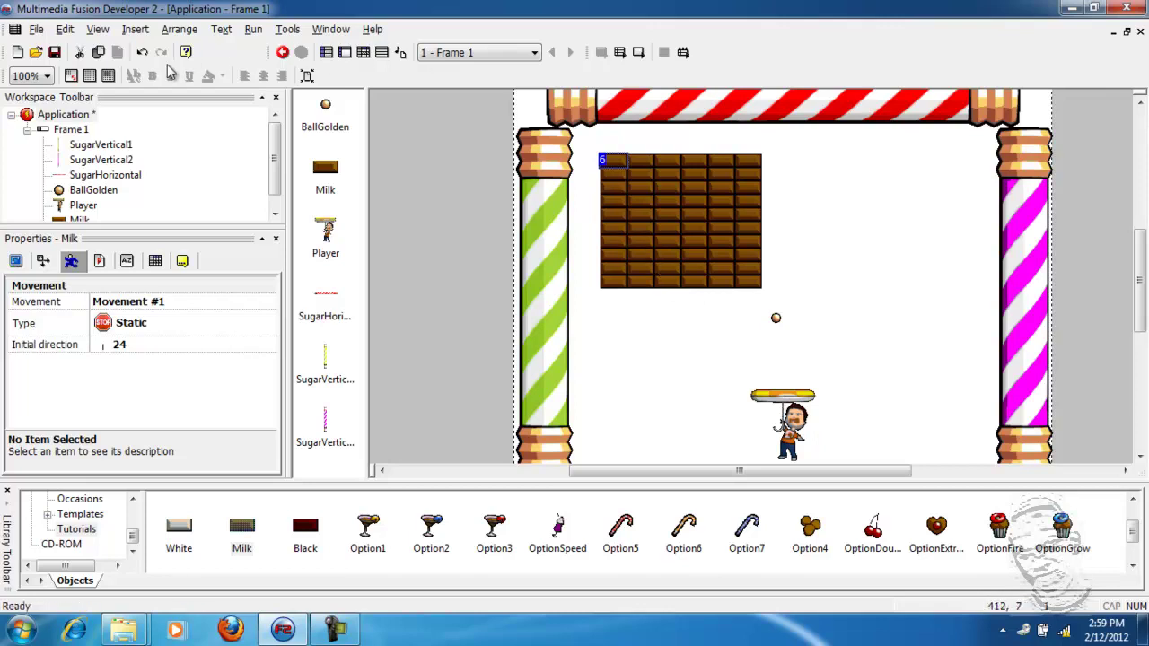
left_click(66, 29)
Duplicate the Milk brick into a 12-row by 6-column grid
left_click(109, 50)
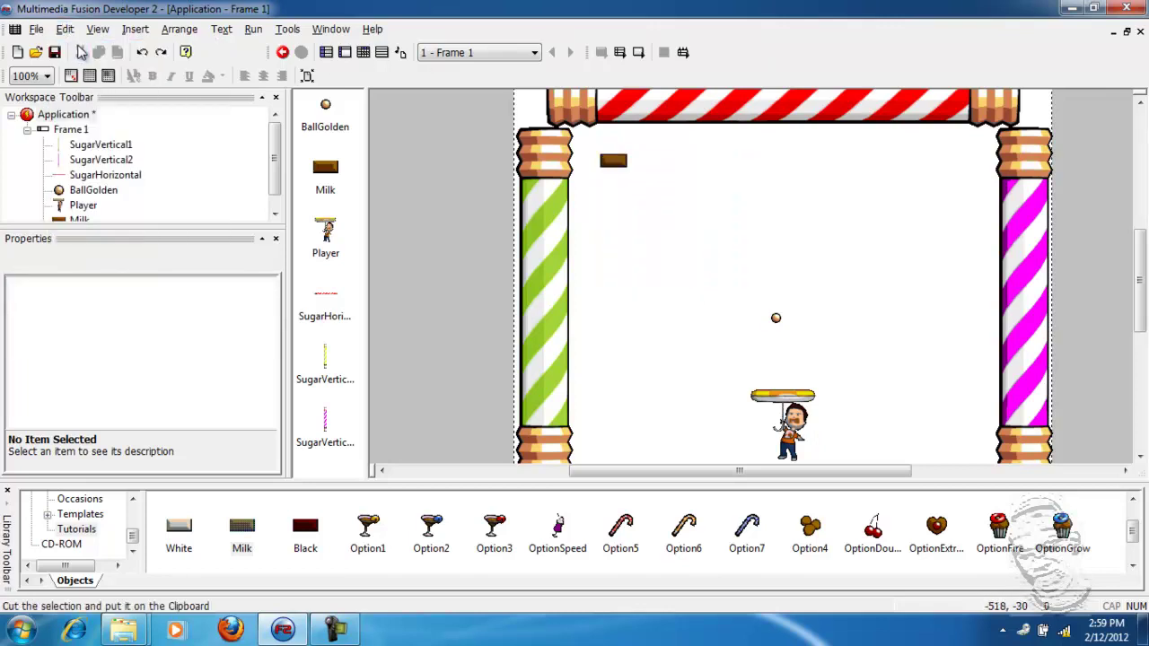
left_click(615, 167)
right_click(612, 164)
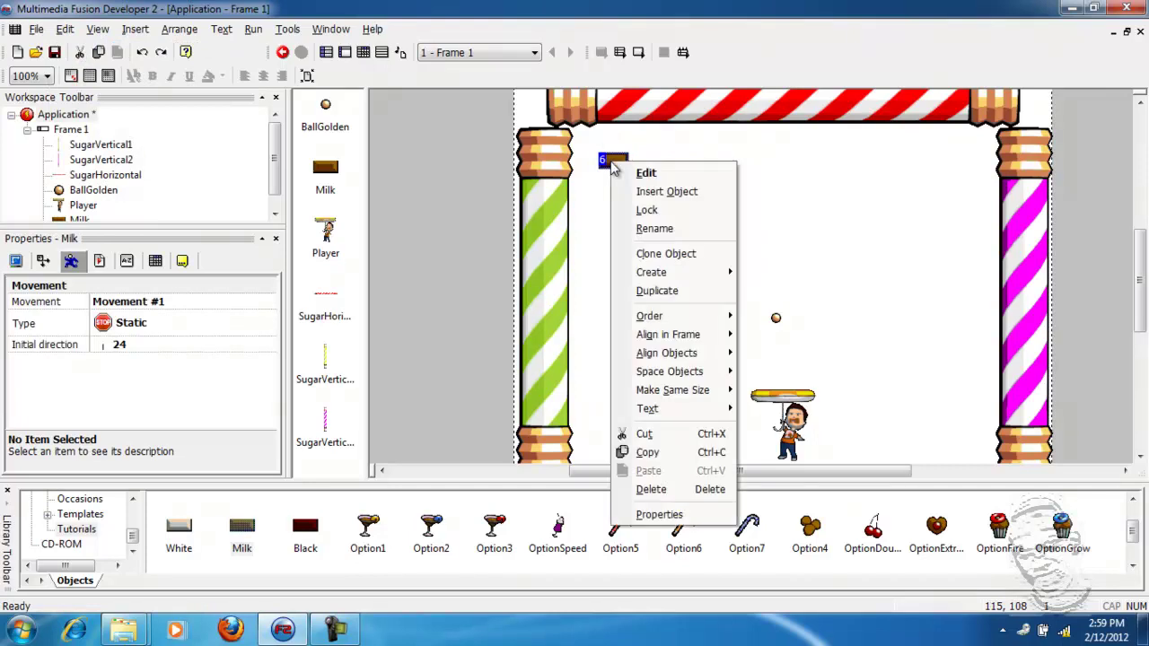
left_click(672, 293)
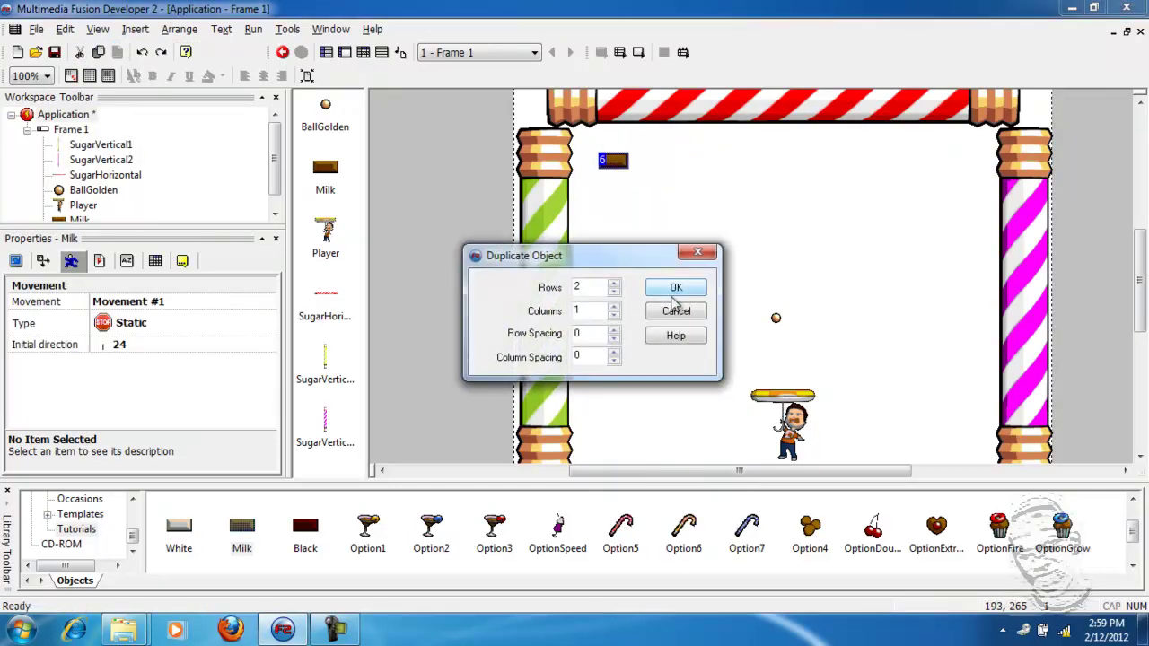
left_click(616, 309)
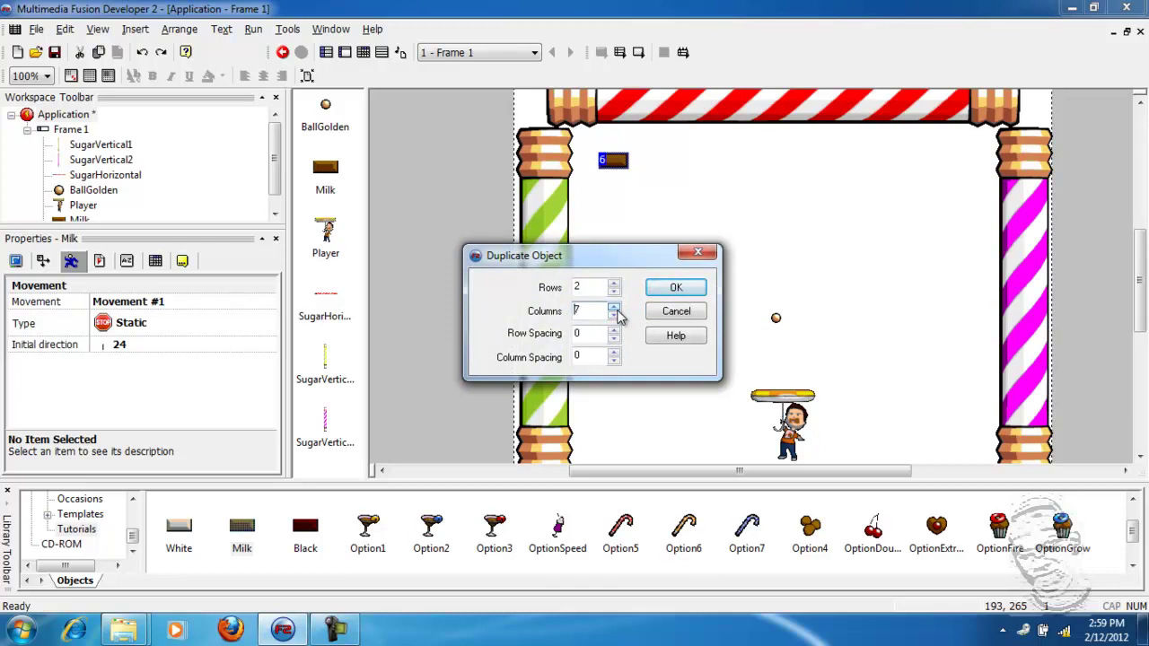
left_click(615, 315)
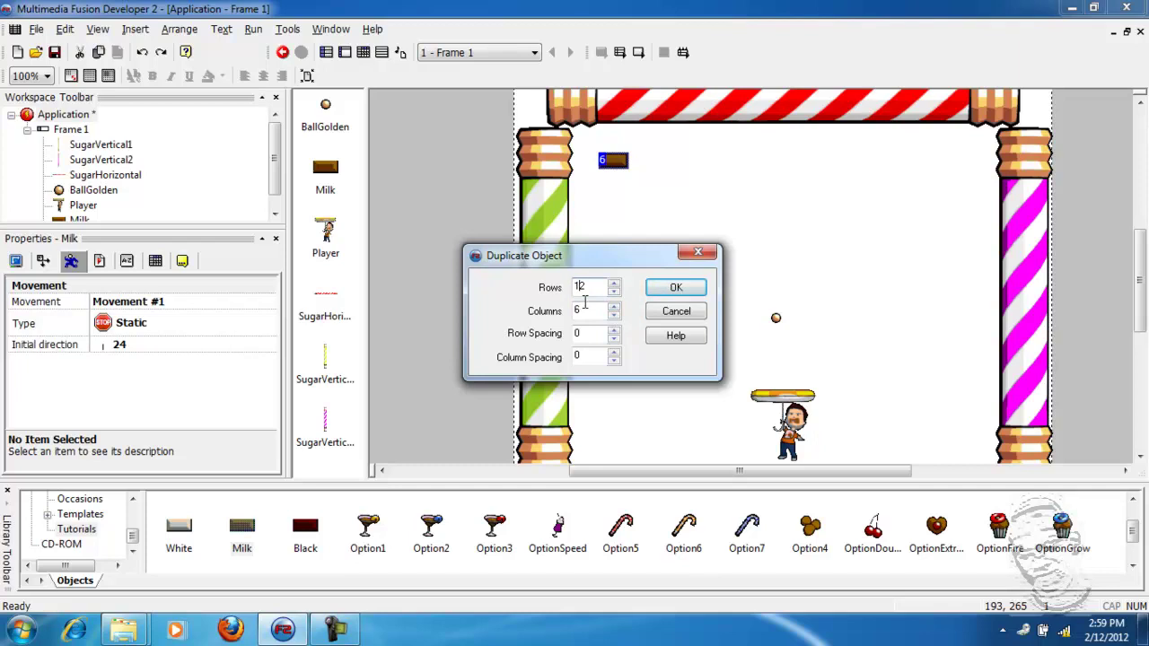
left_click(680, 291)
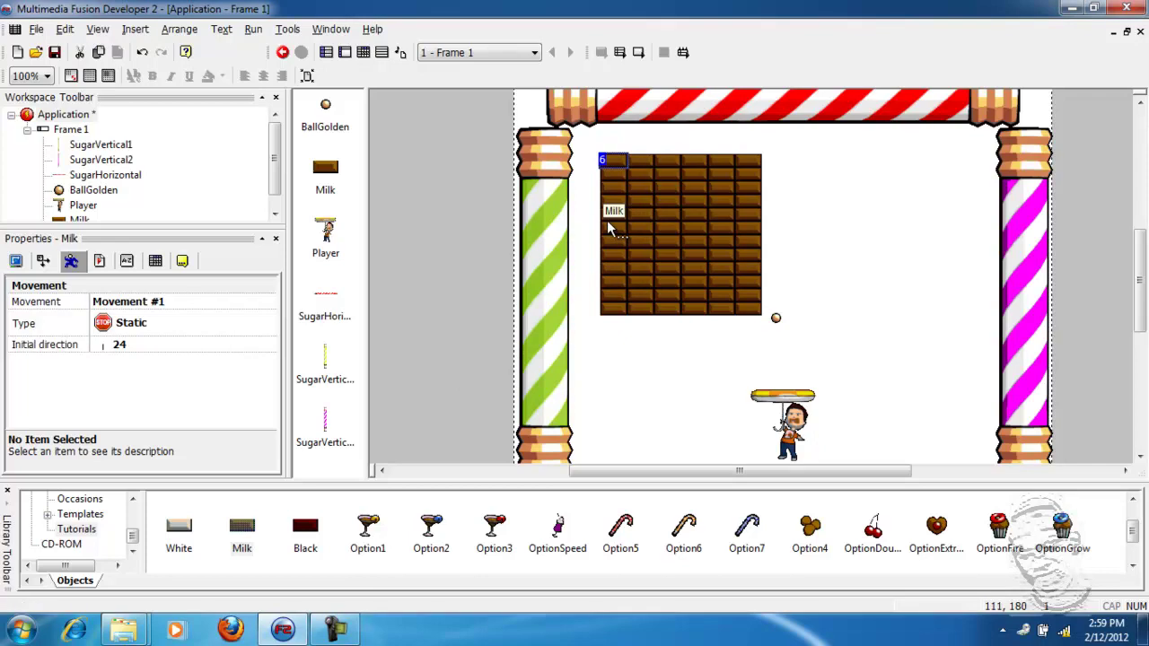
Undo the tall block and re-duplicate the Milk brick as 12 columns by 6 rows
left_click(65, 30)
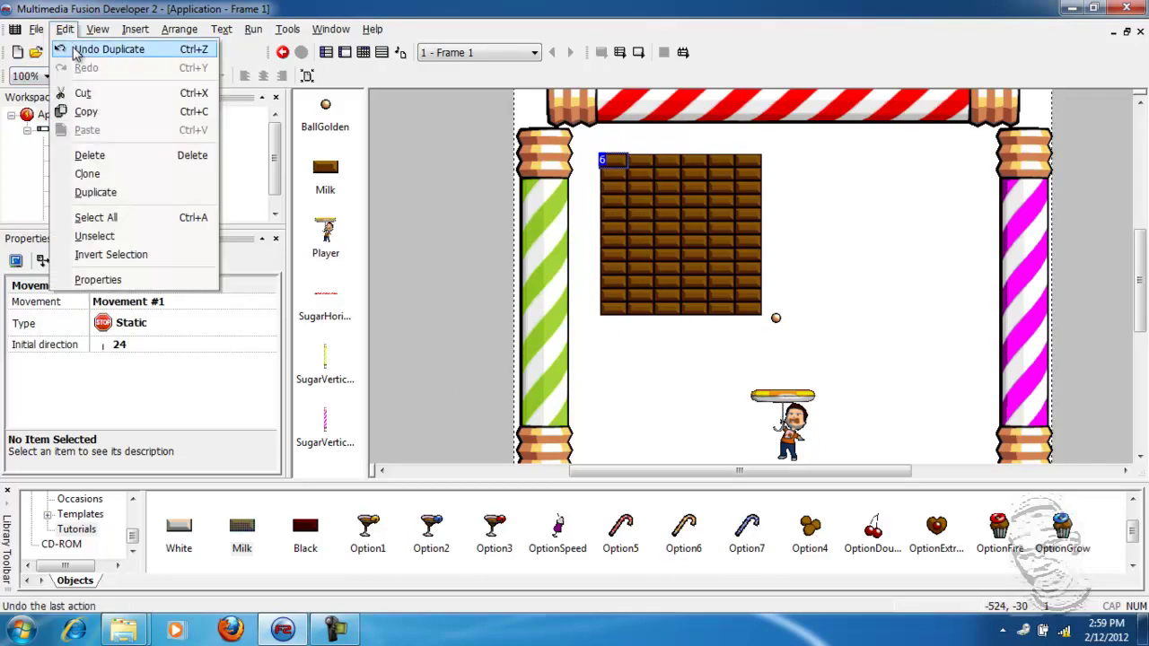
left_click(78, 53)
left_click(616, 163)
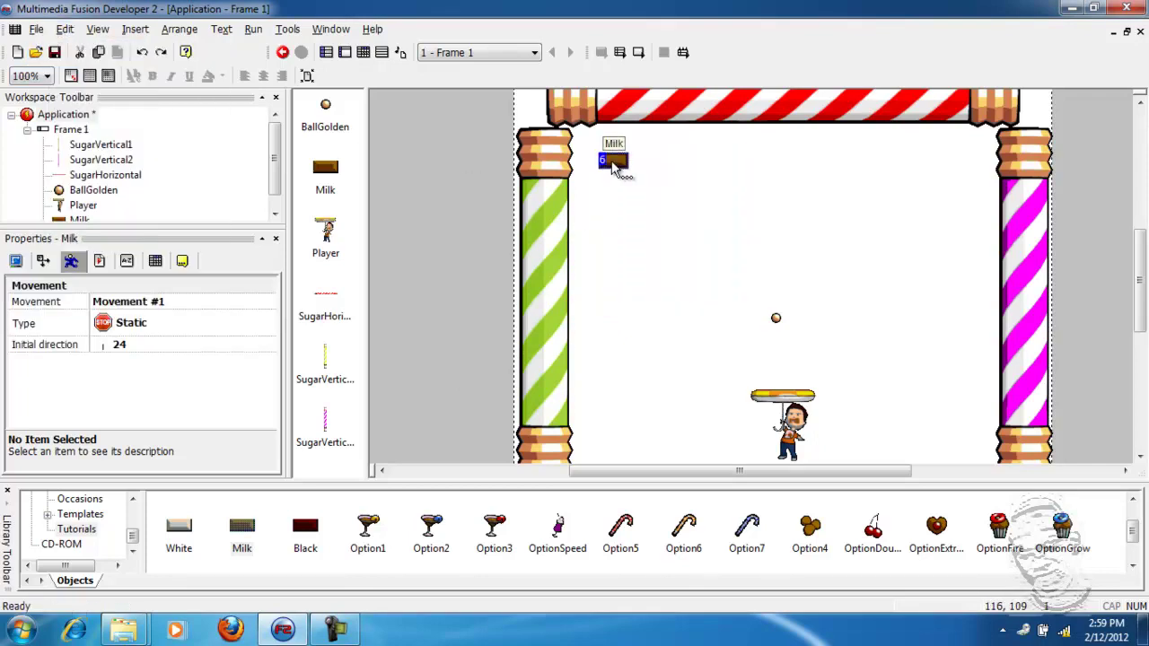
right_click(616, 169)
left_click(687, 292)
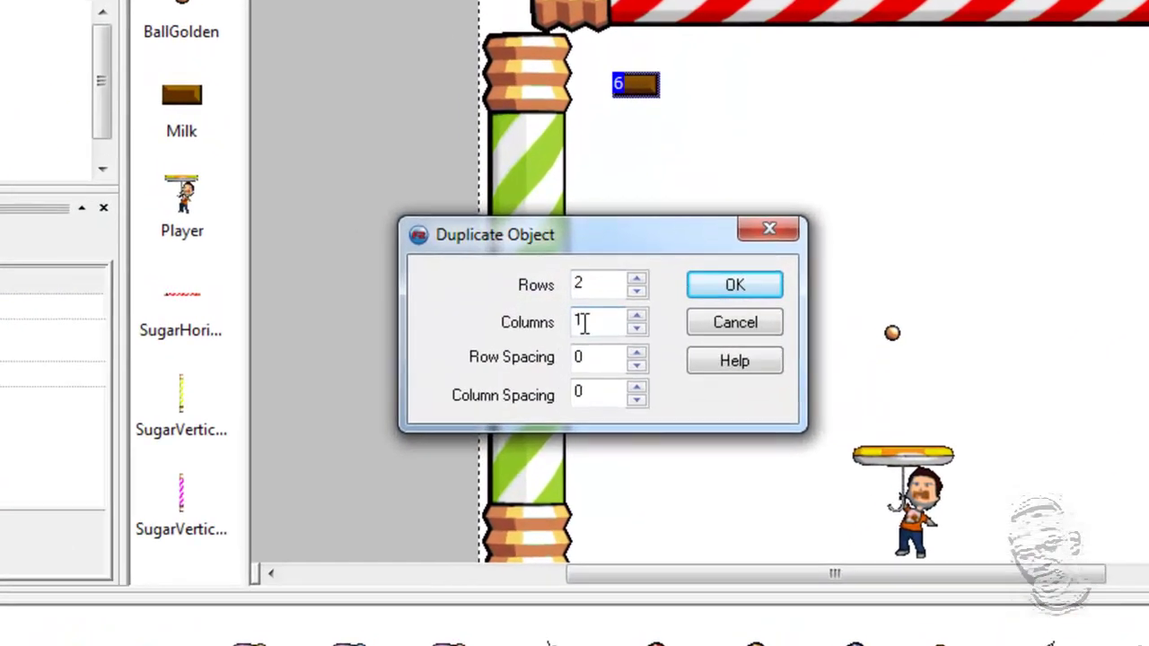
left_click(584, 323)
type("2")
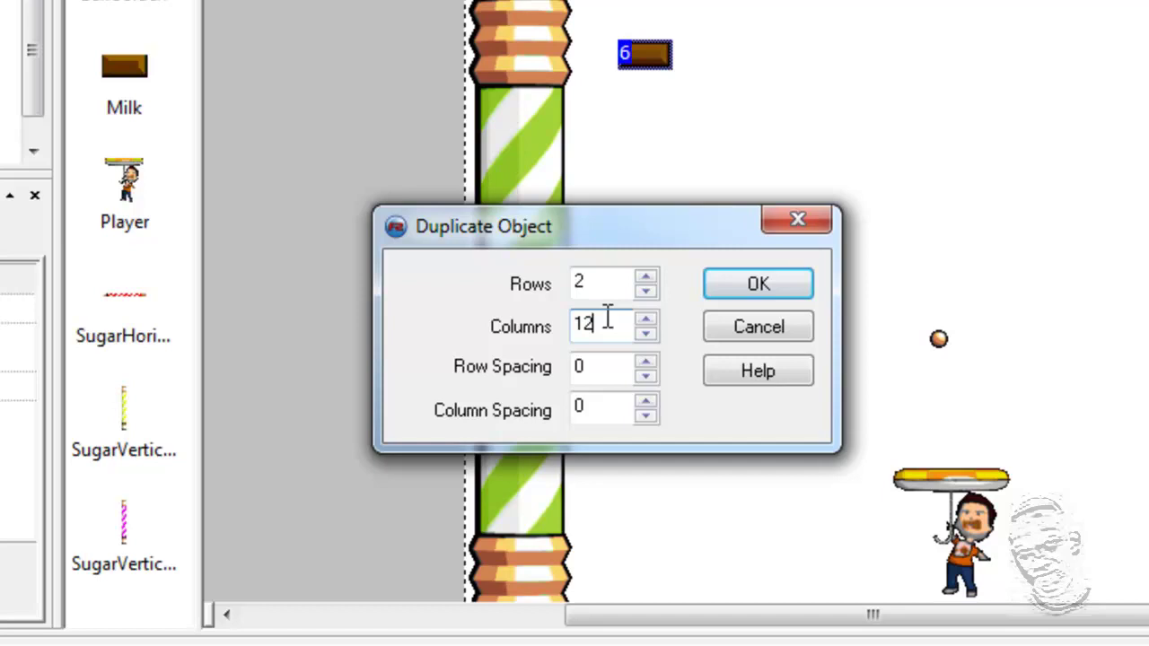
double_click(579, 284)
type("6")
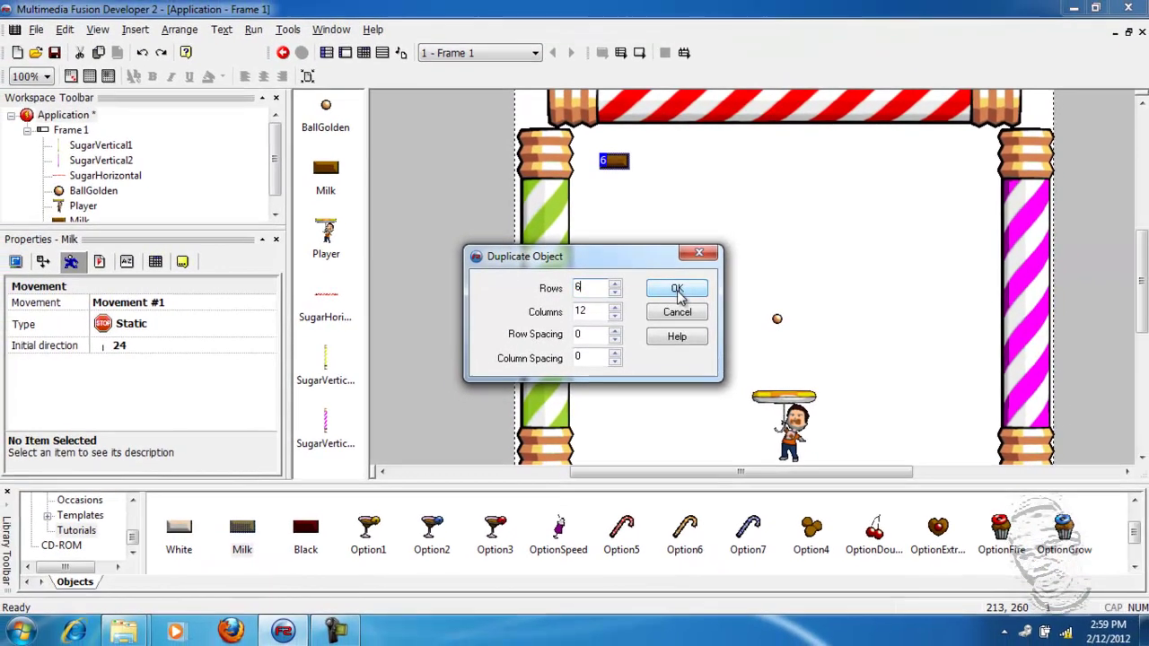
left_click(685, 287)
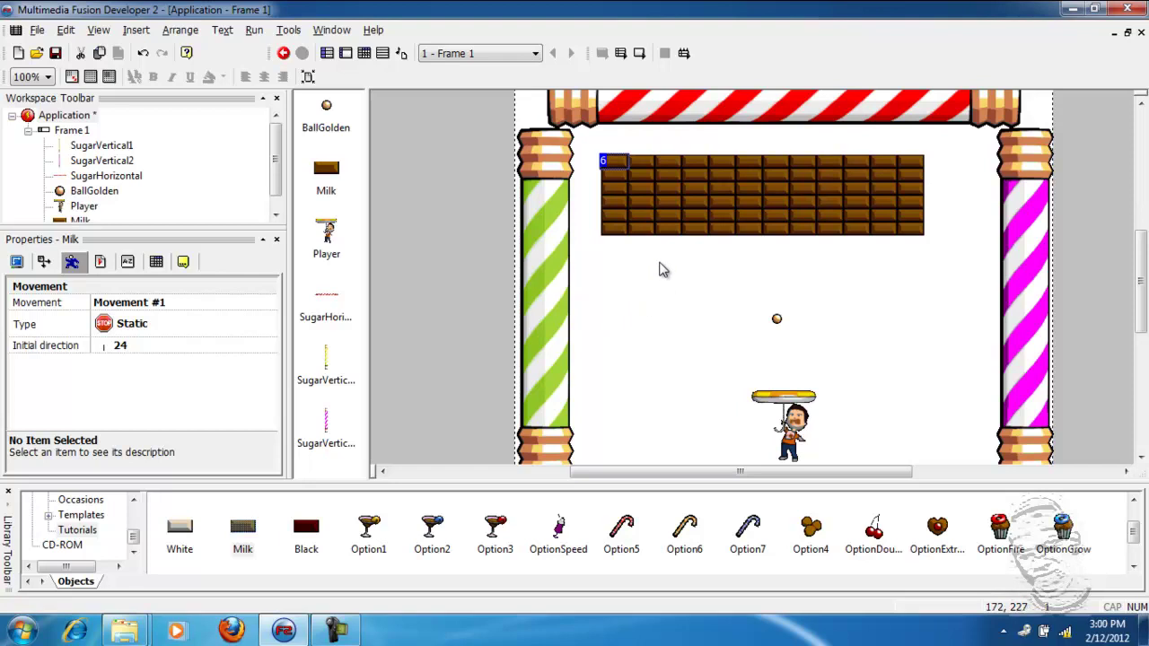
Select the whole brick wall, shift it slightly right and down, and save the project
left_click(668, 193)
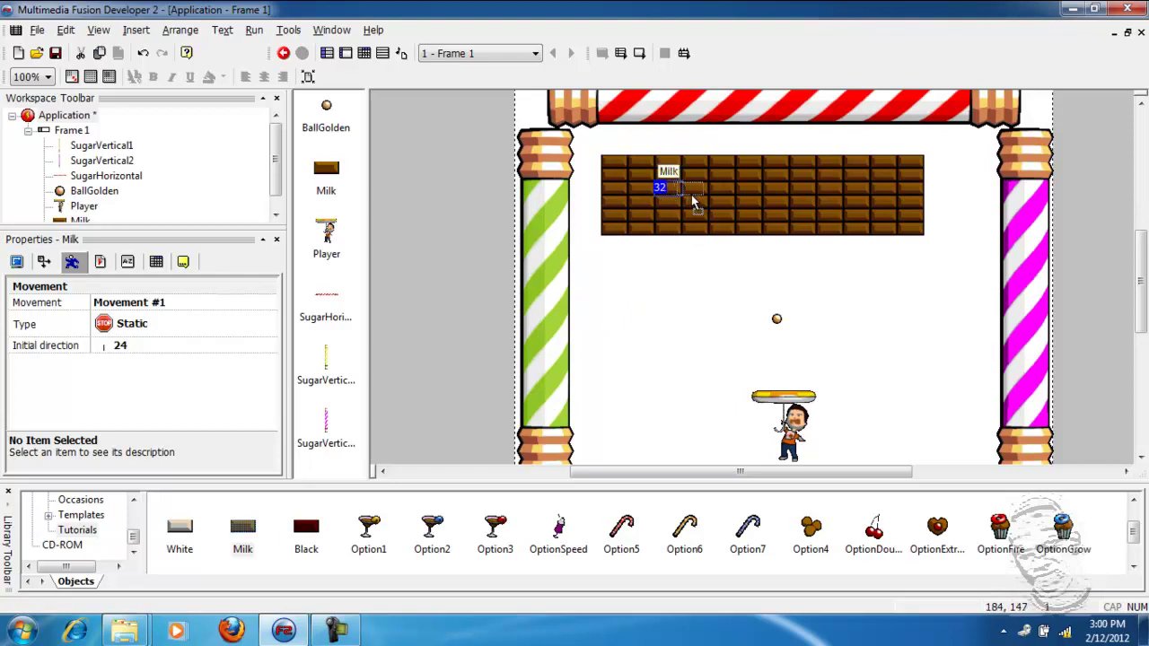
left_click(66, 32)
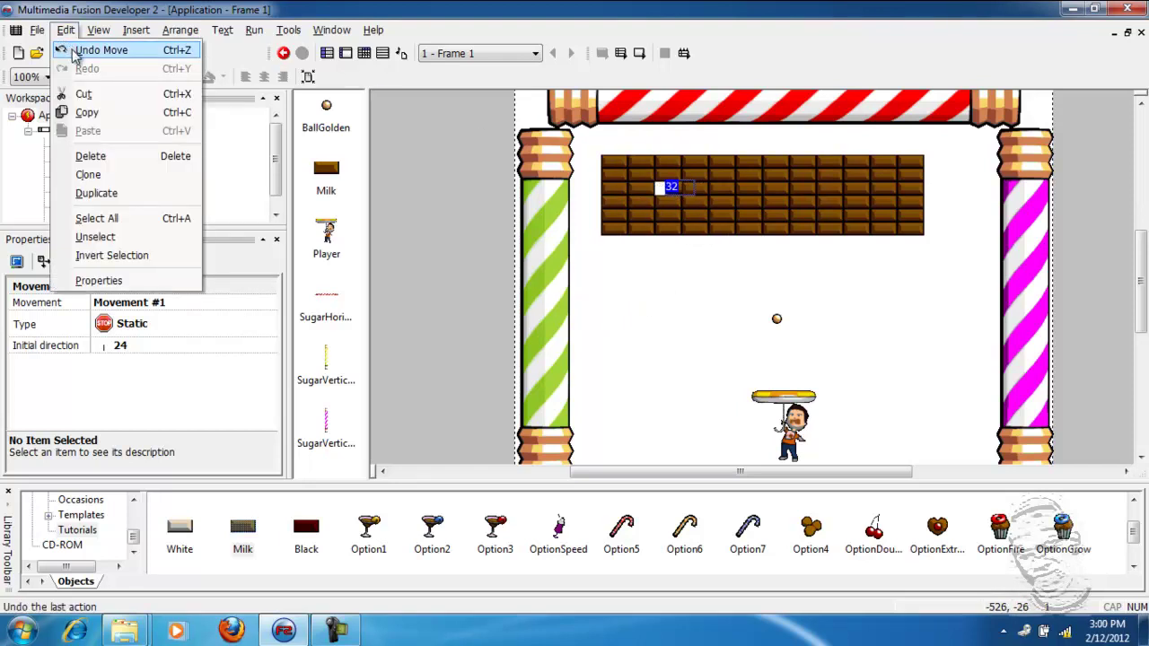
left_click(72, 49)
left_click_drag(590, 151, 915, 260)
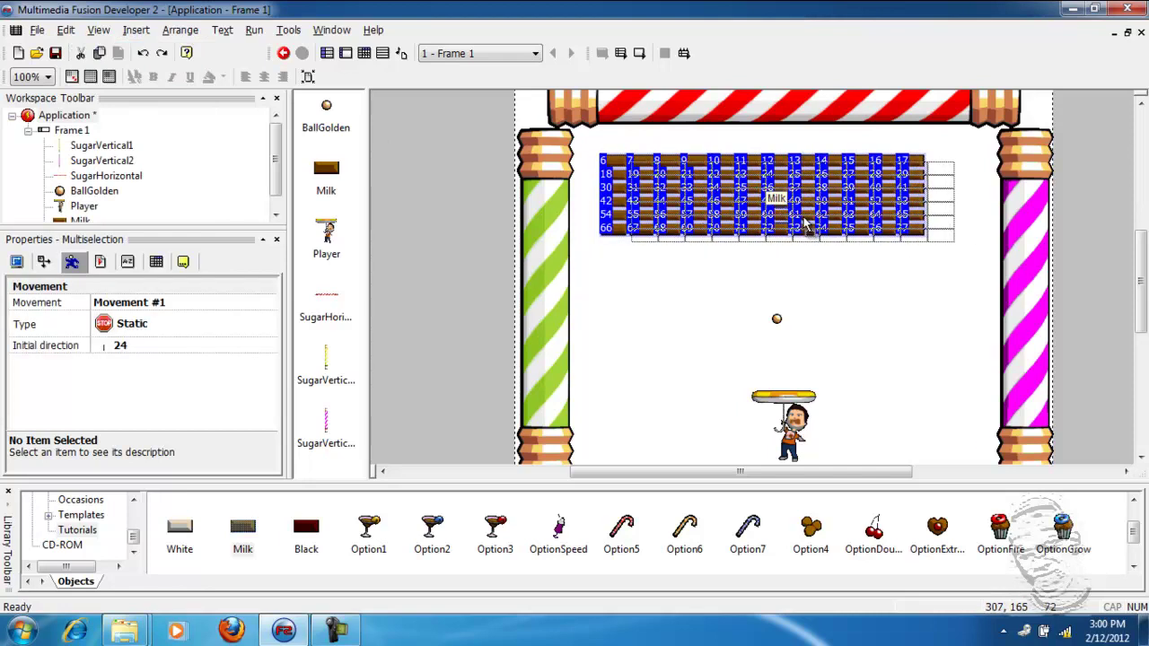
left_click_drag(790, 218, 791, 220)
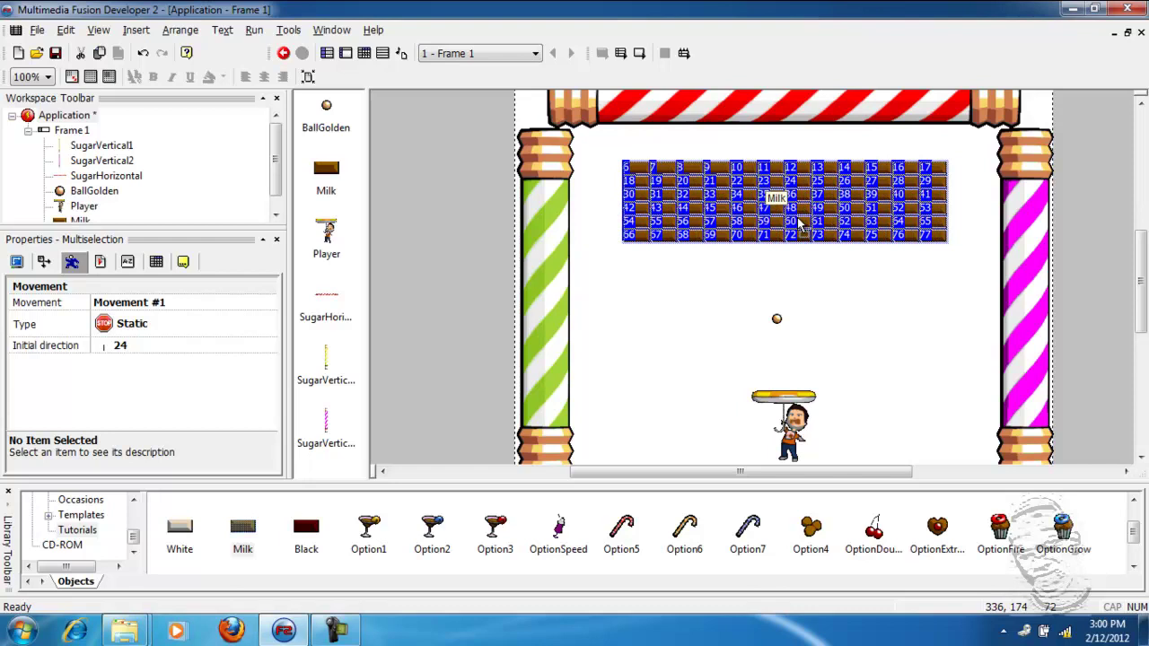
left_click(824, 287)
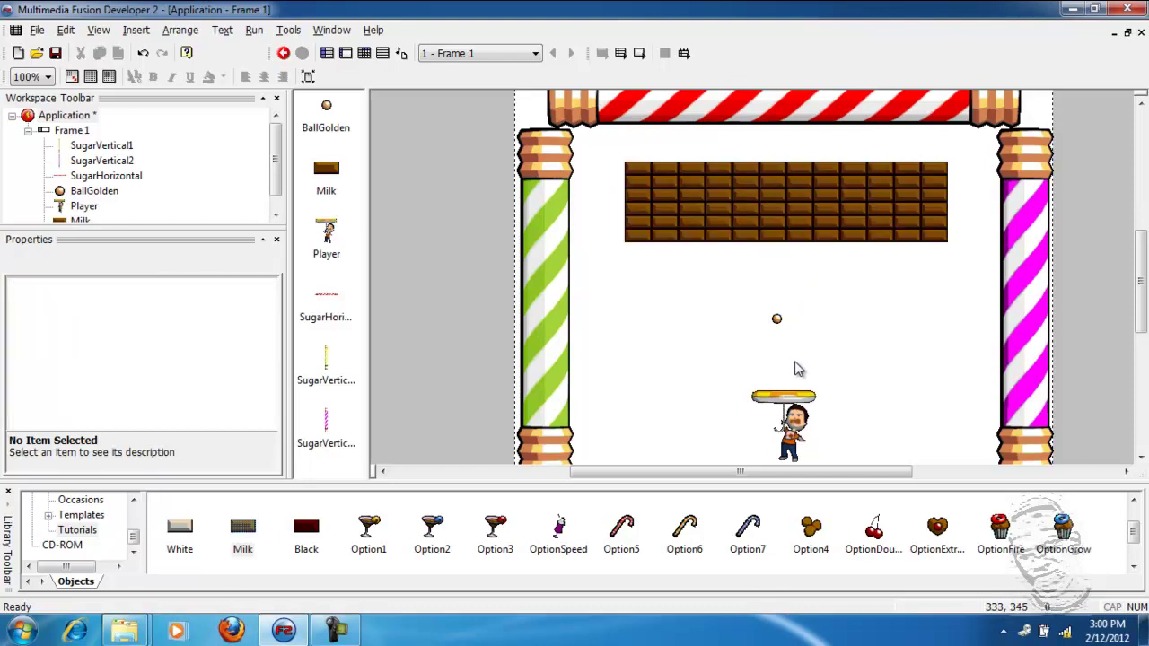
left_click(55, 53)
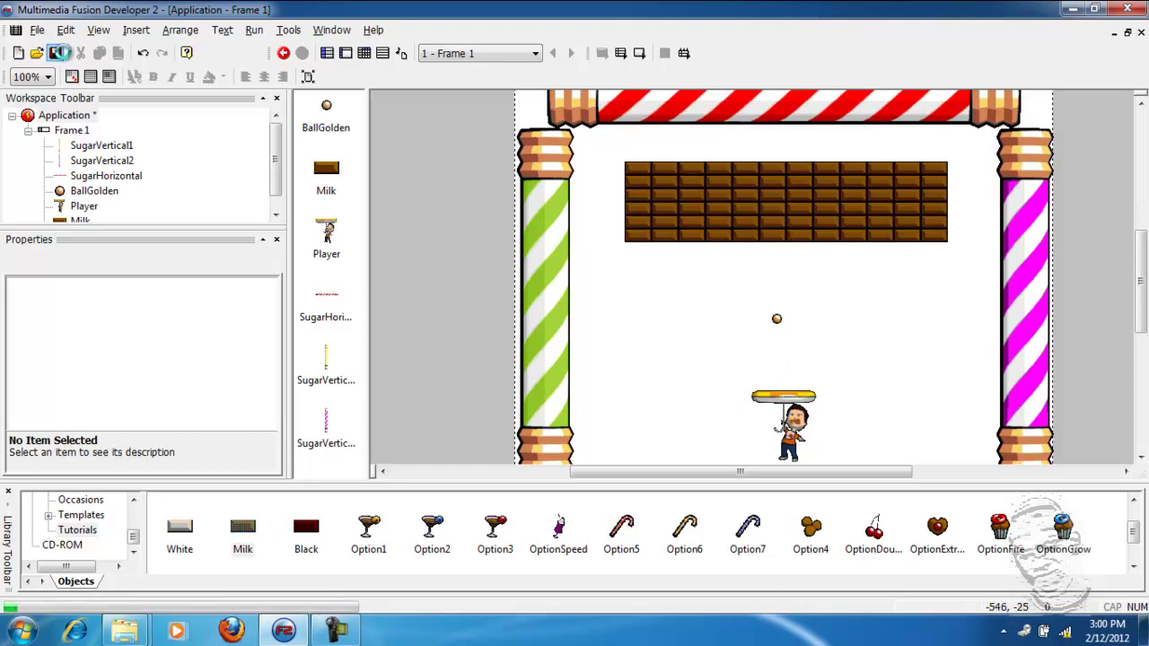
Add a new event with the condition 'ball collides with Milk'
left_click(363, 53)
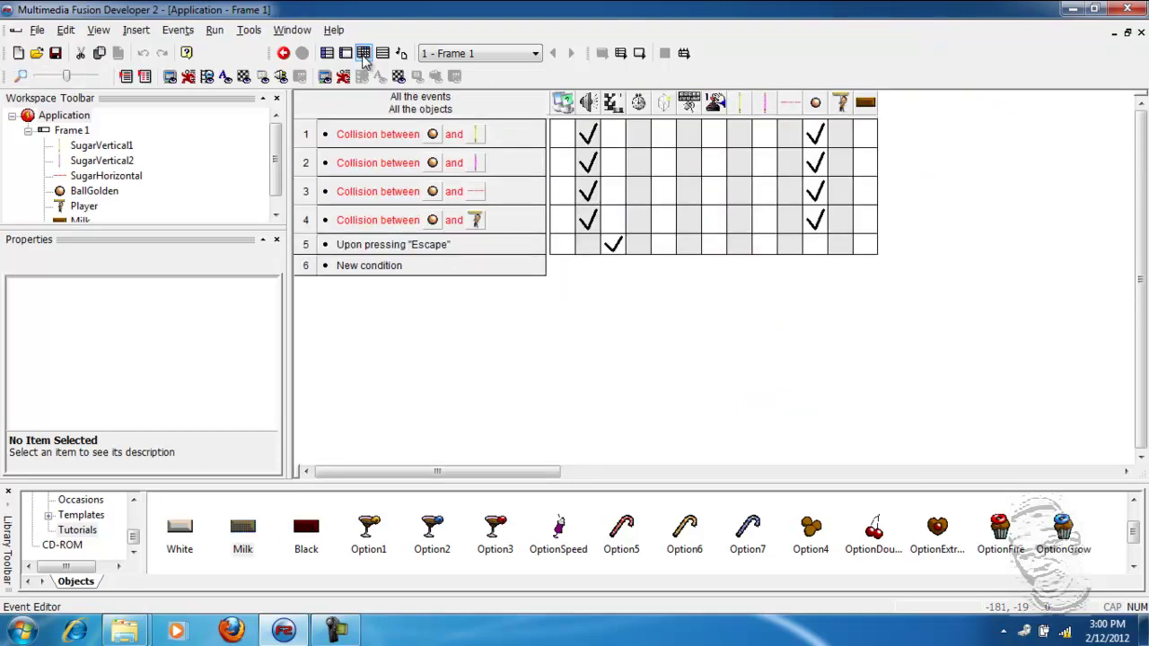
left_click(395, 267)
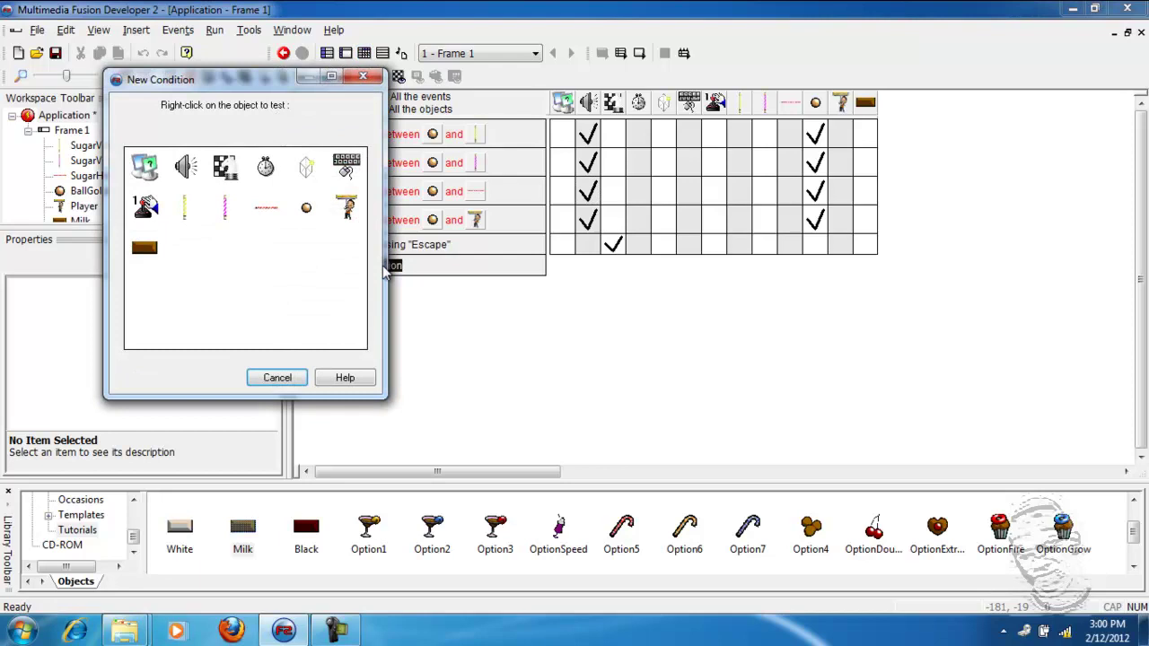
right_click(307, 211)
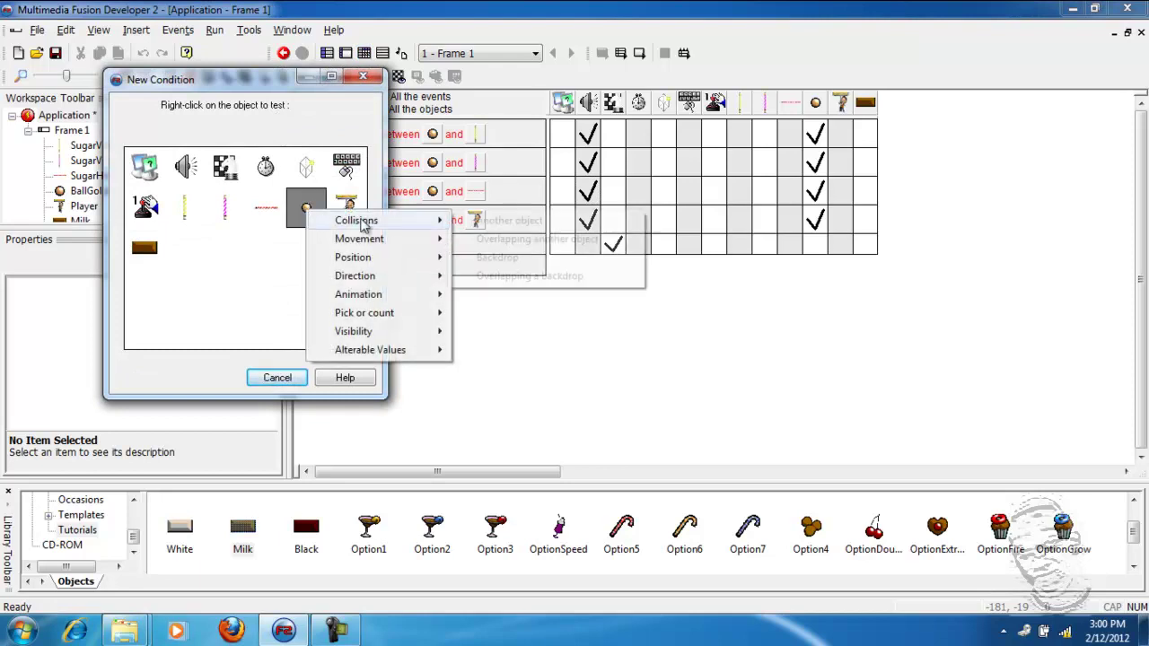
mouse_move(366, 223)
left_click(509, 221)
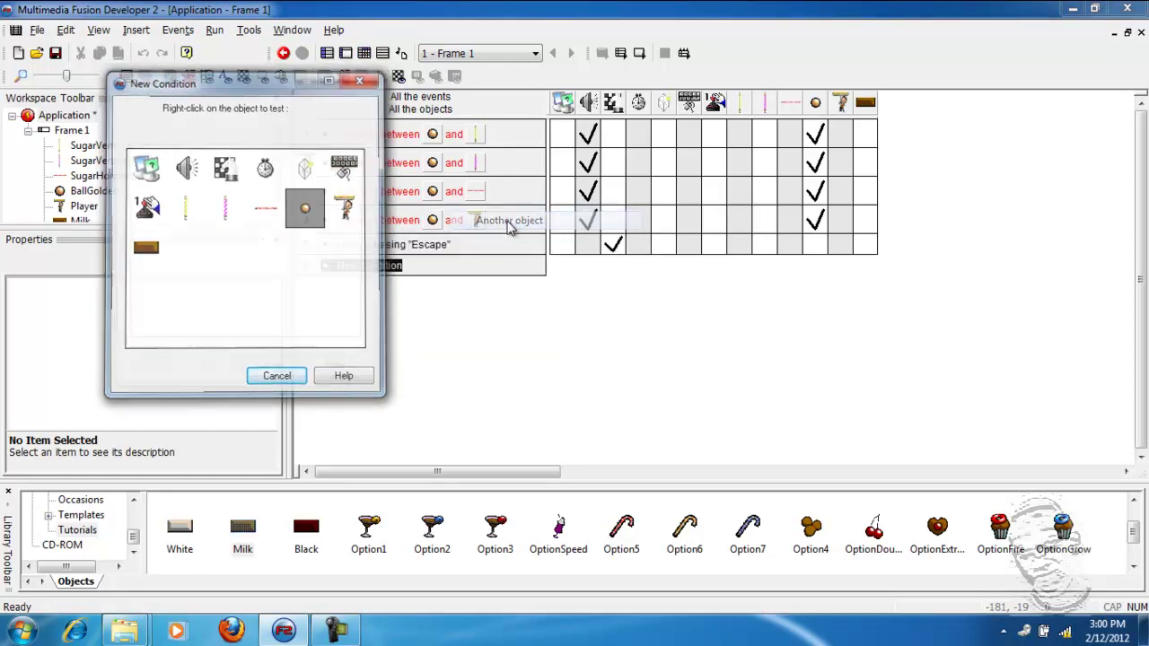
left_click(346, 170)
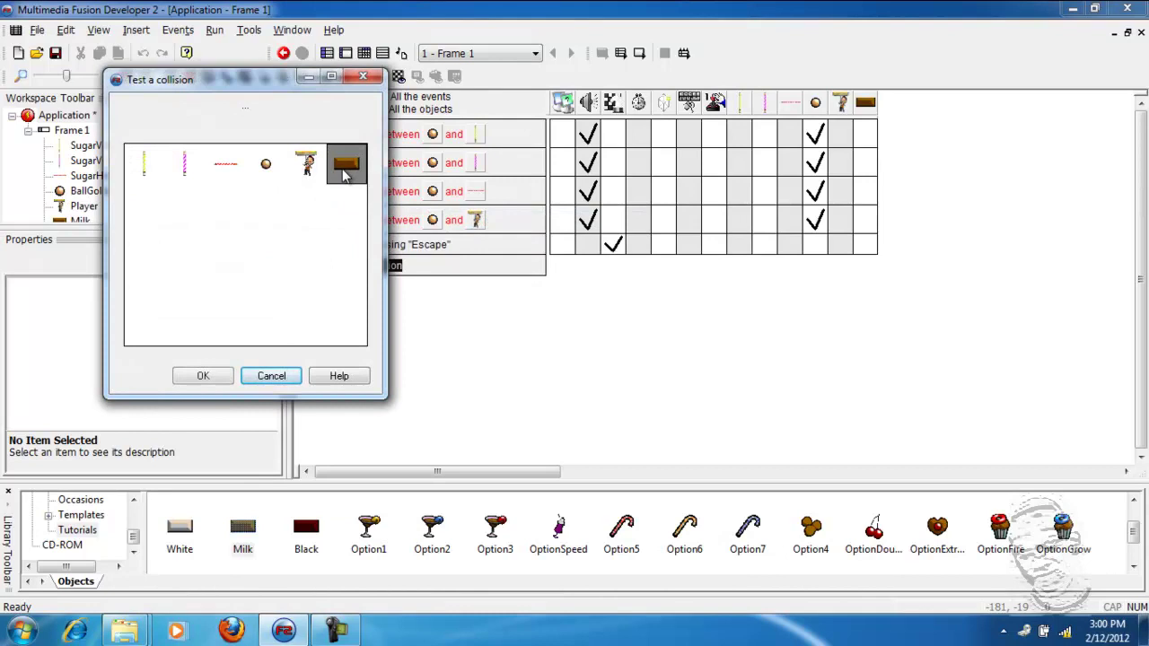
left_click(203, 377)
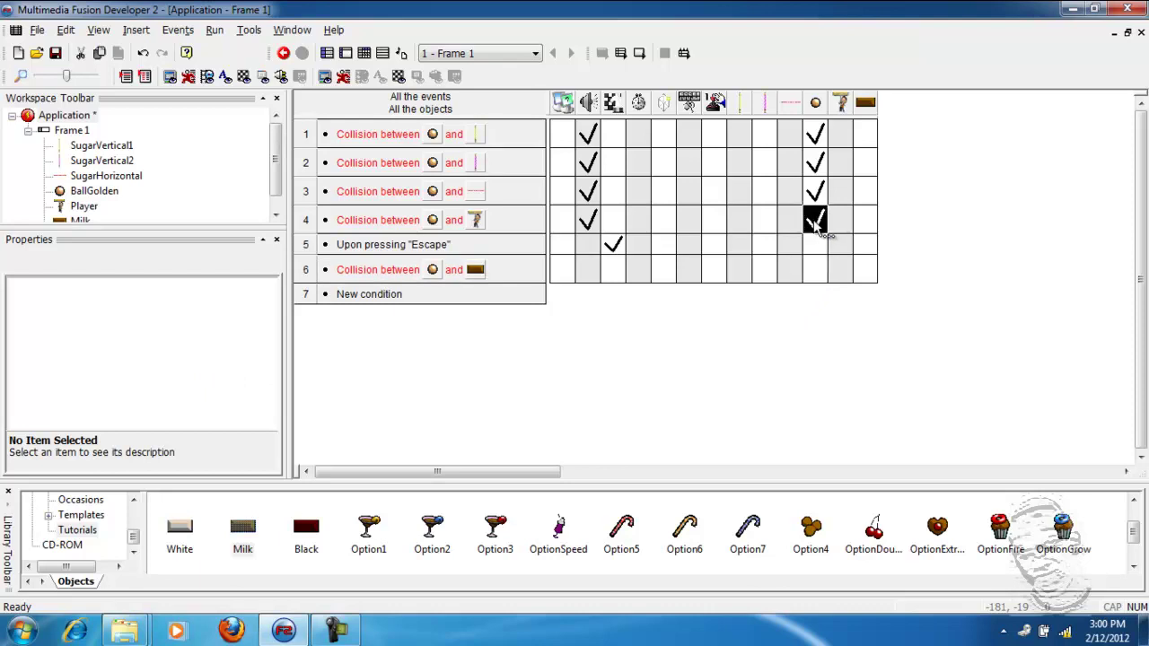
Make the ball bounce and destroy the Milk brick in event 6
left_click(817, 272)
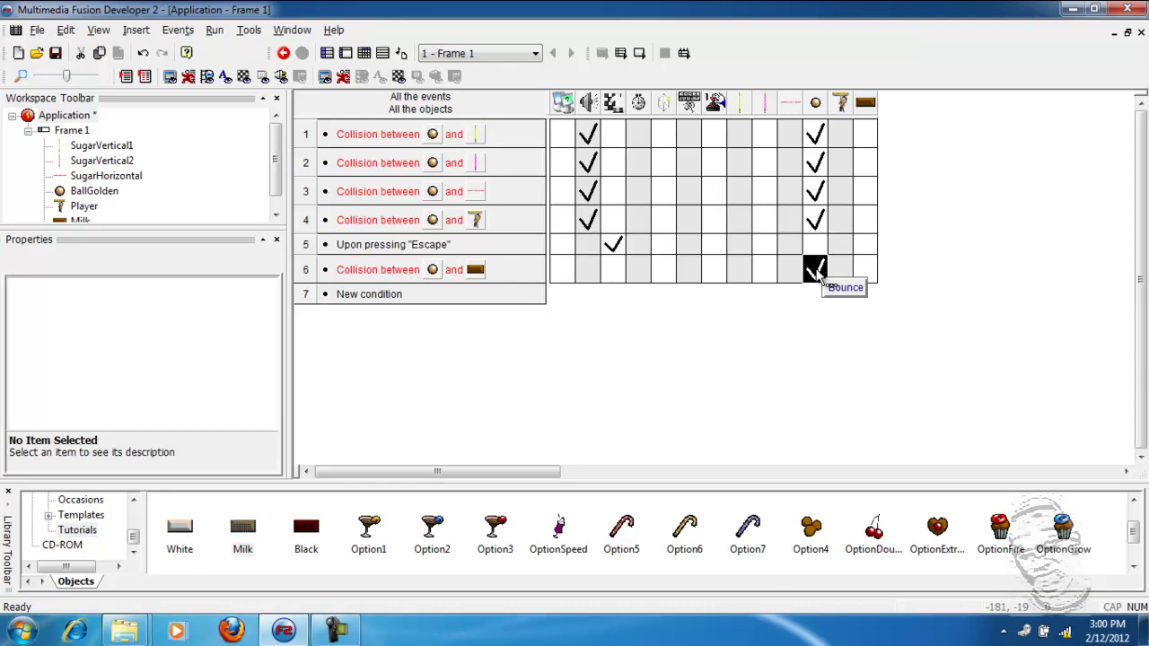
left_click(866, 273)
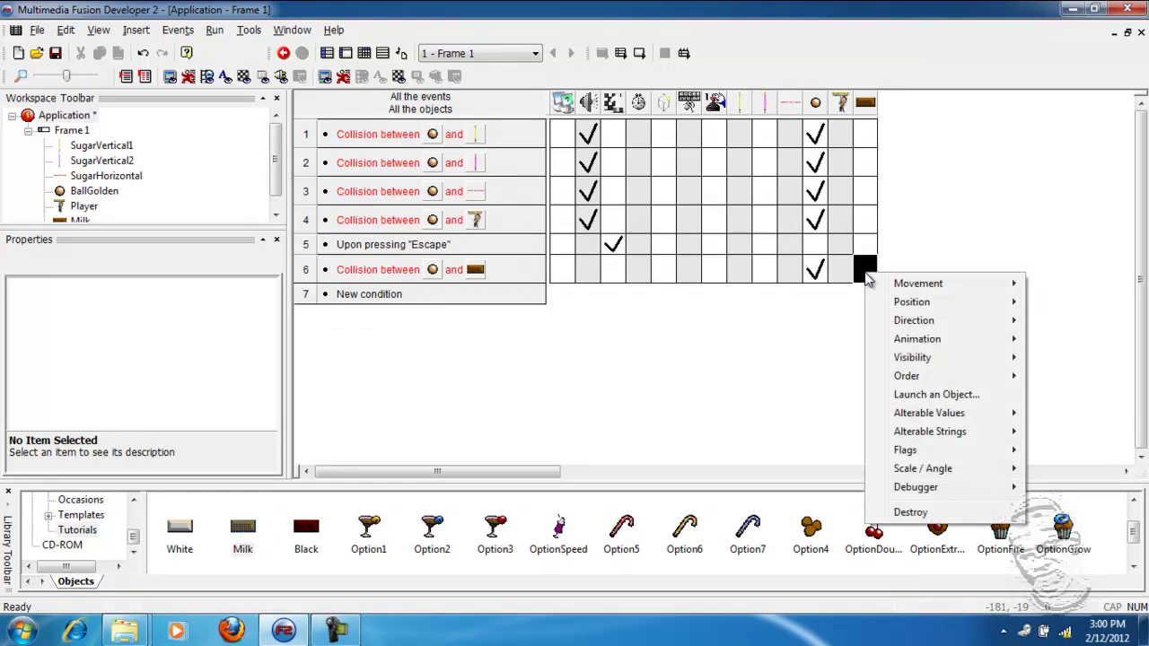
left_click(911, 513)
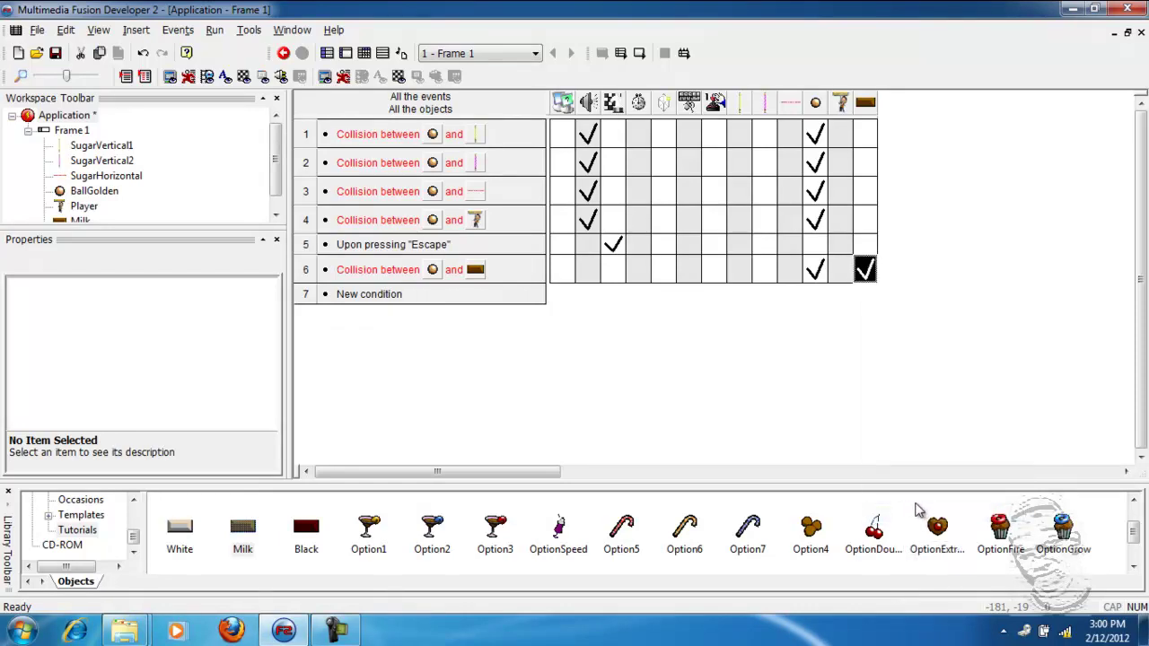
Add a Play Sample action to event 6 using the impact02 sound file
left_click(590, 274)
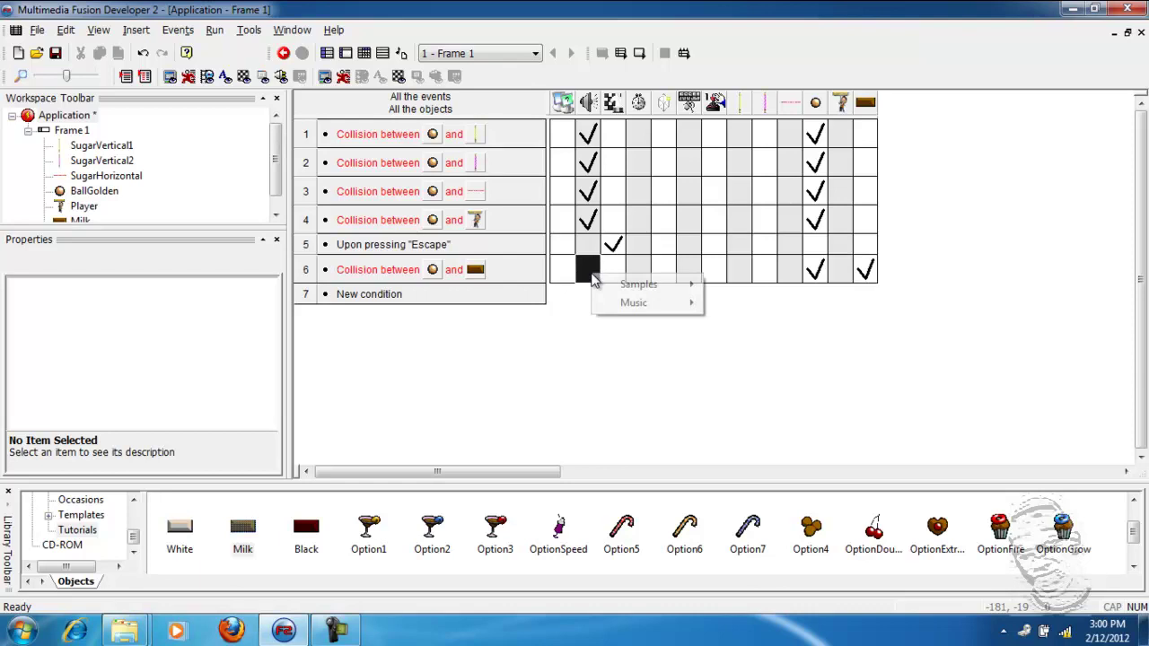
mouse_move(629, 287)
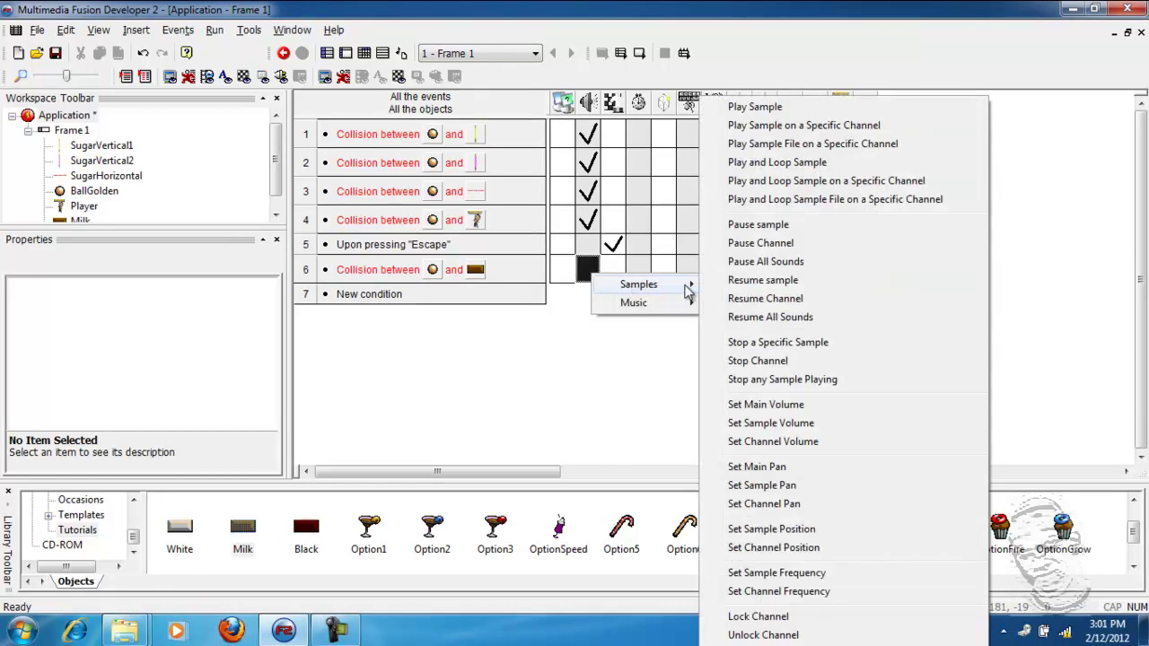
left_click(754, 106)
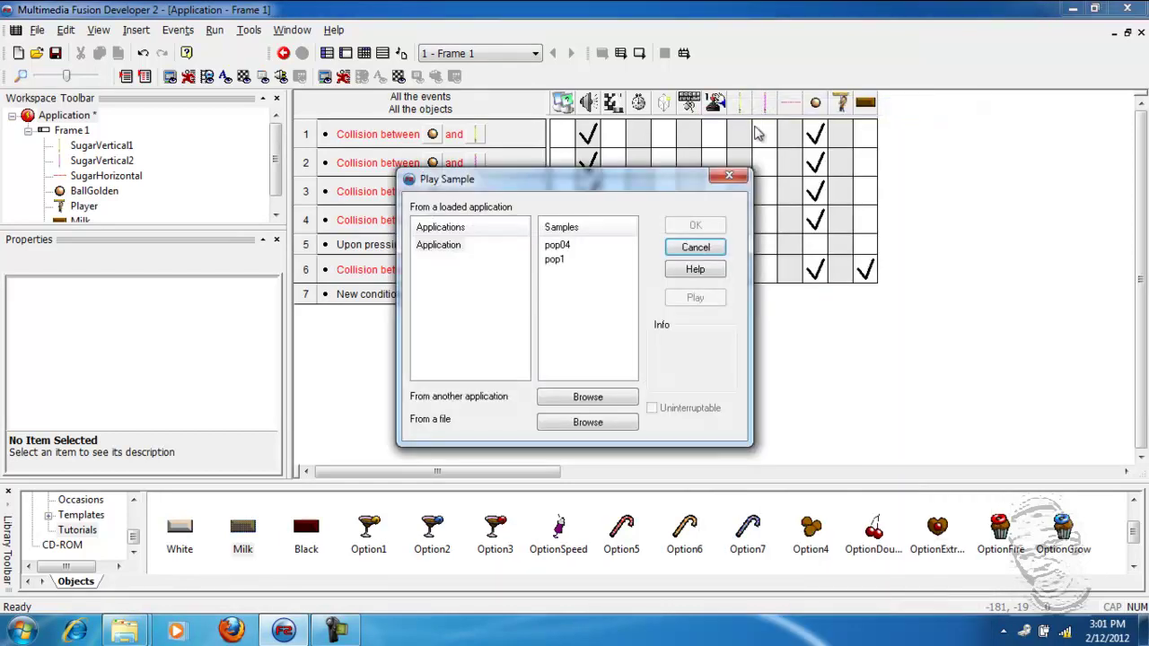
left_click(582, 422)
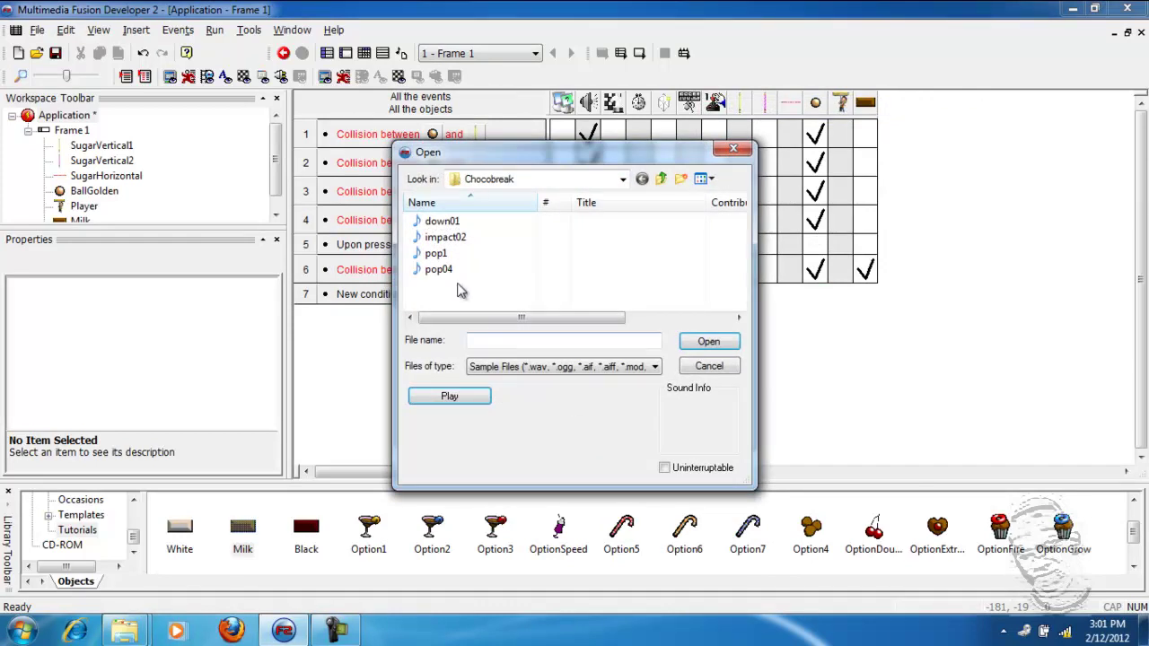
left_click(452, 239)
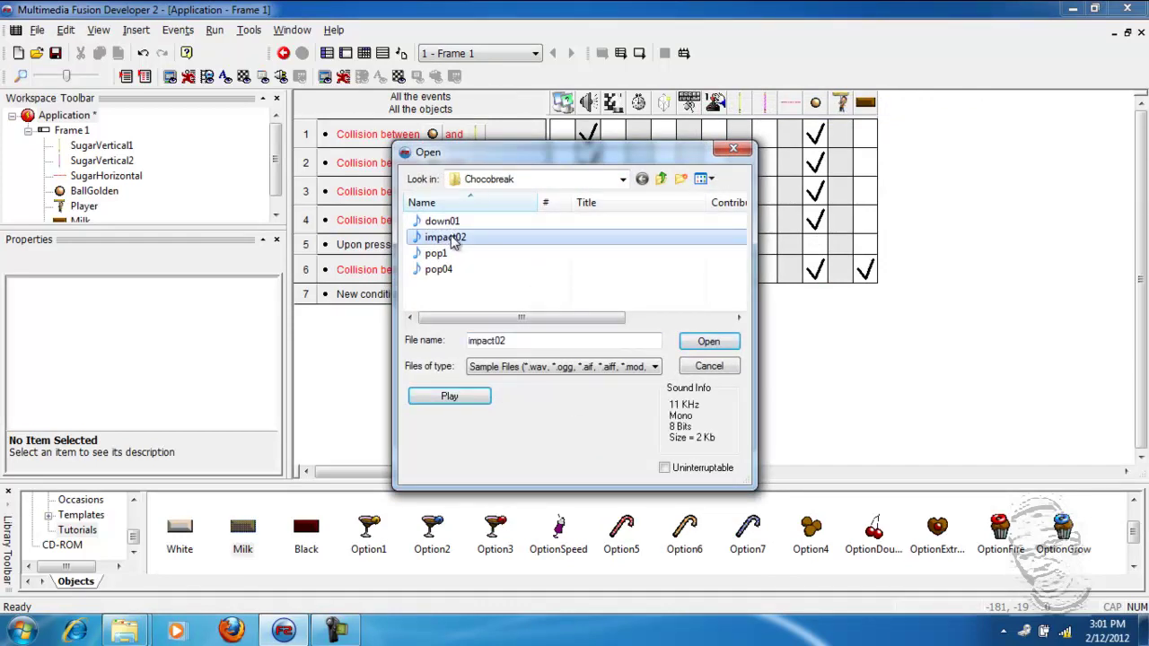
left_click(443, 406)
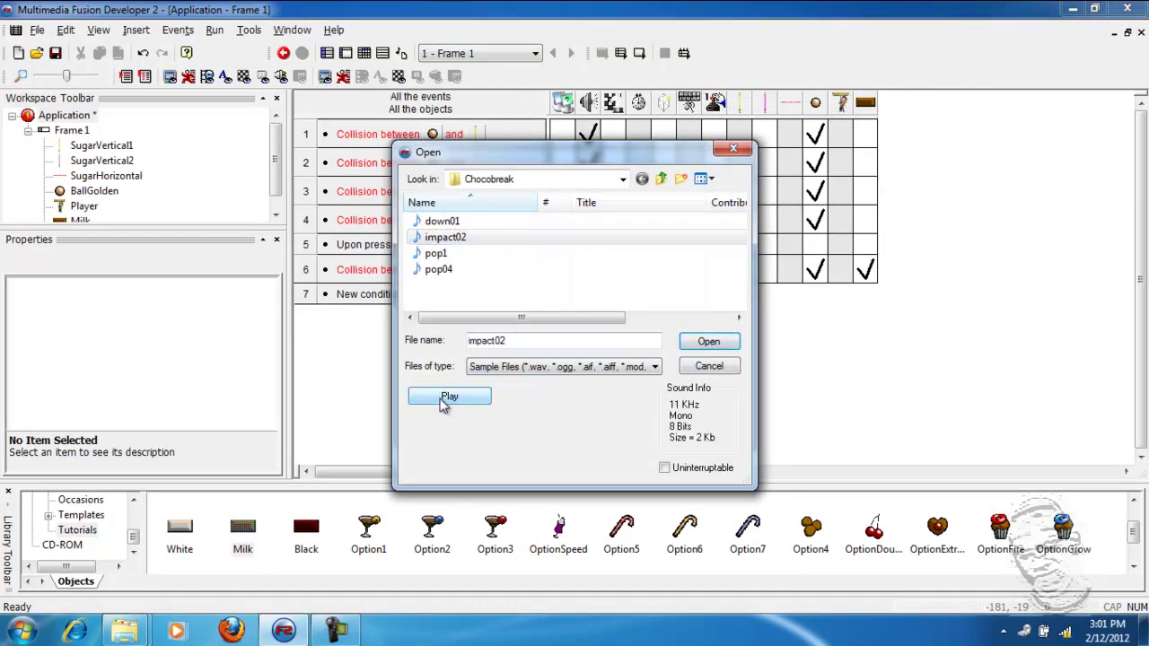
left_click(709, 343)
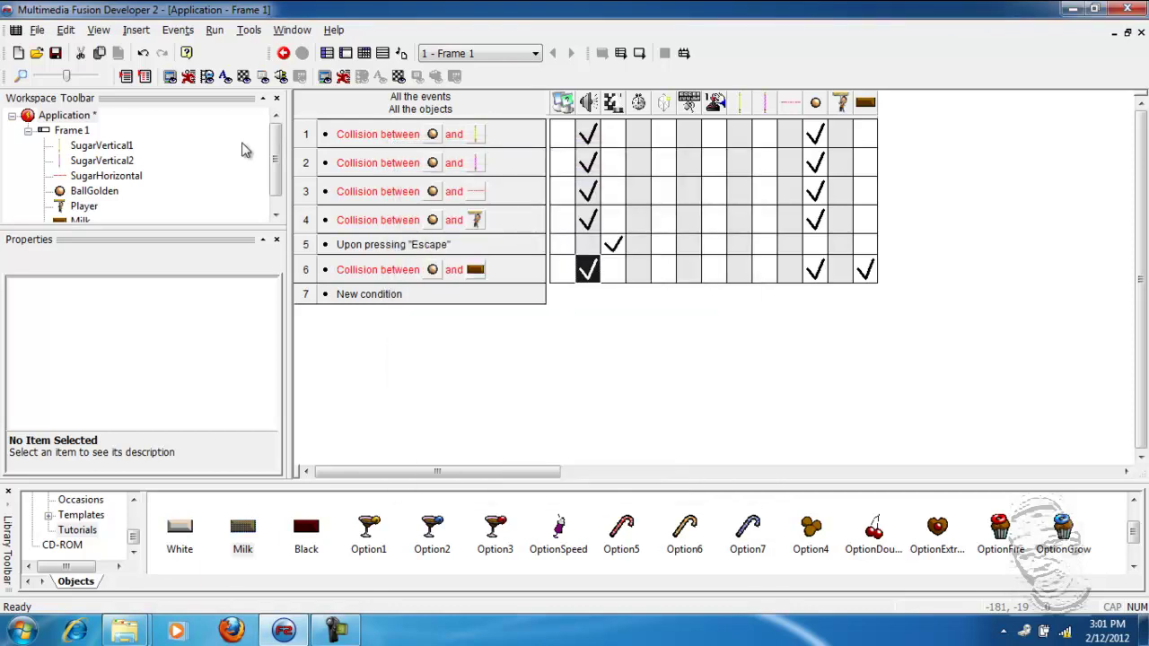
left_click(55, 53)
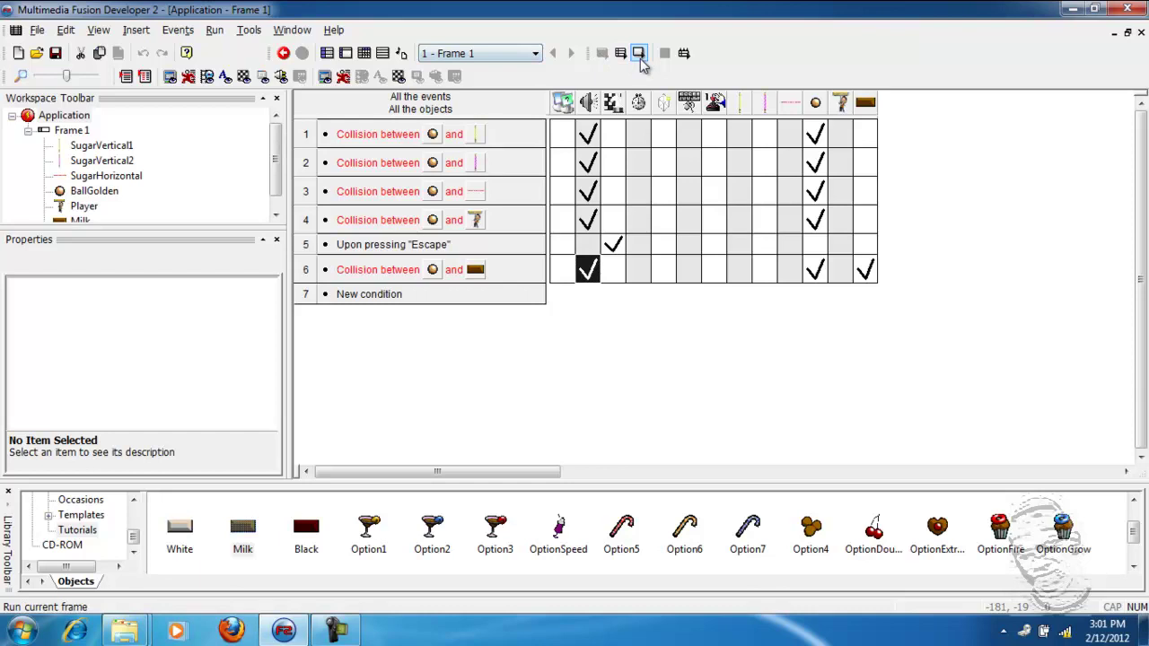
left_click(640, 56)
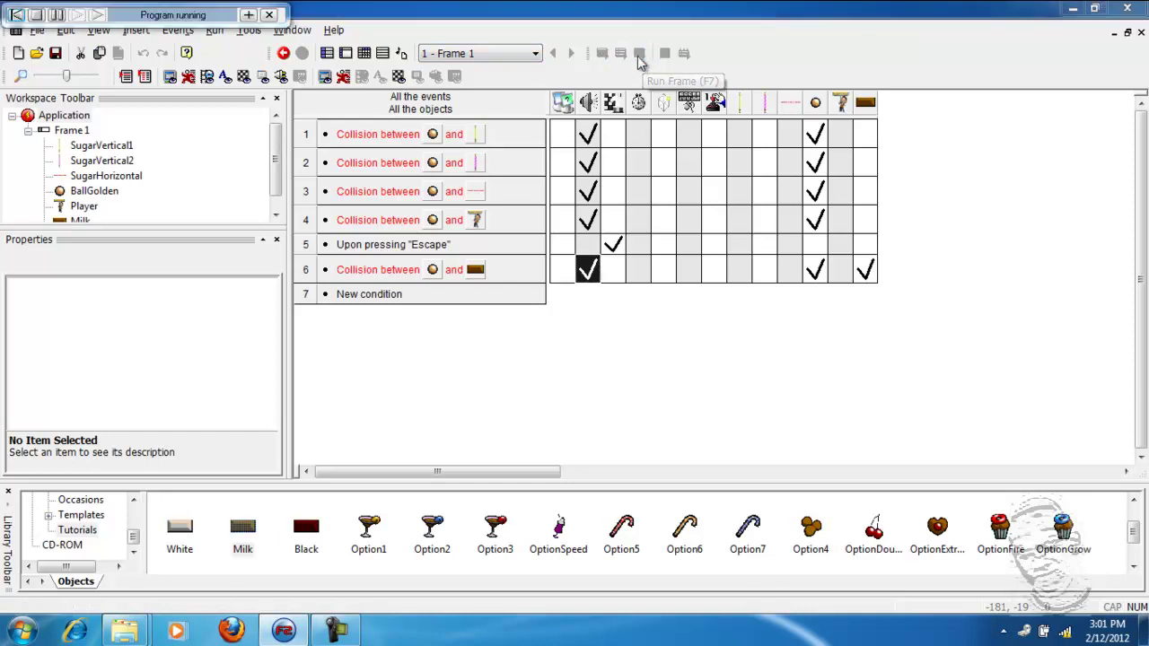
key("Left")
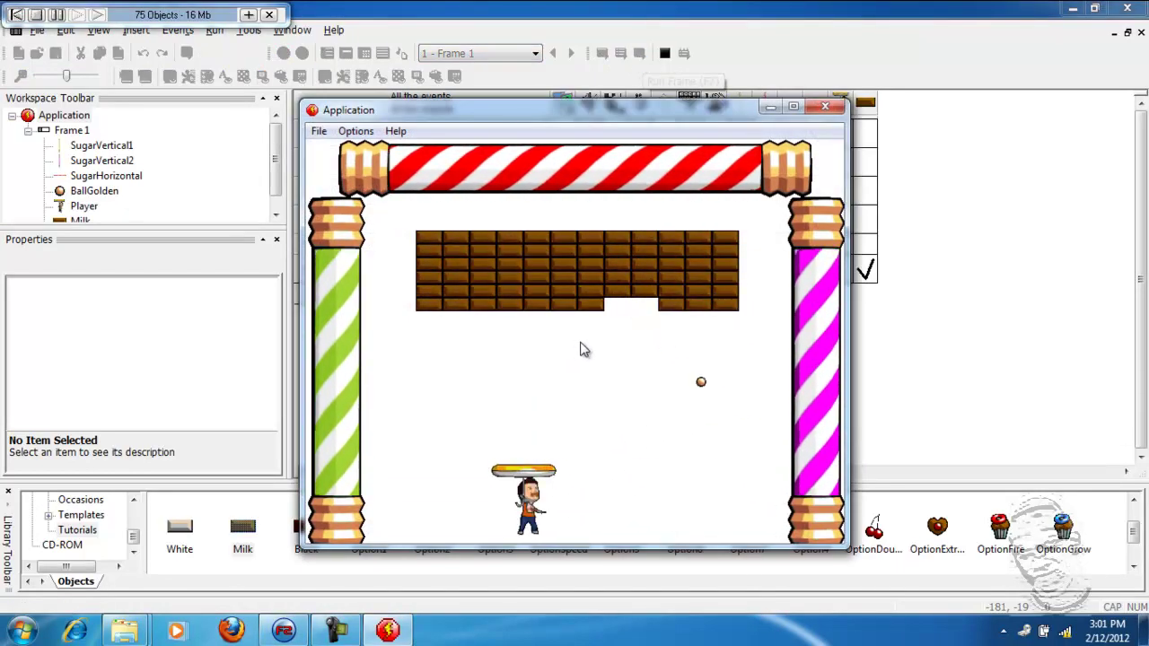
key("Right")
key("Left")
key("Left")
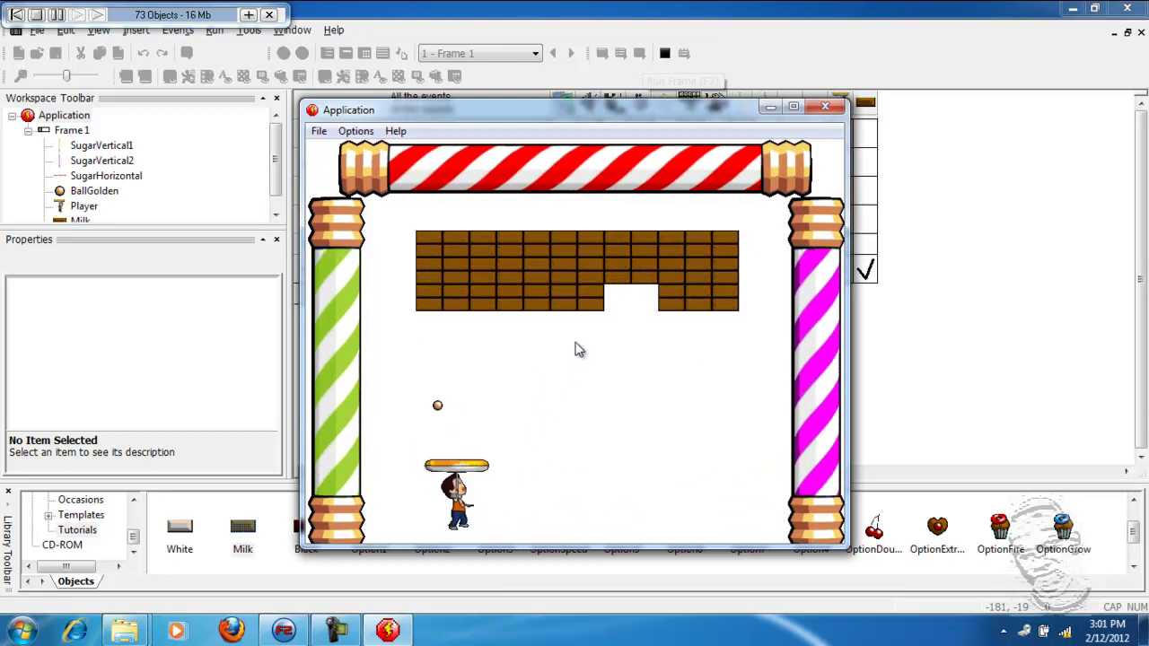
key("Right")
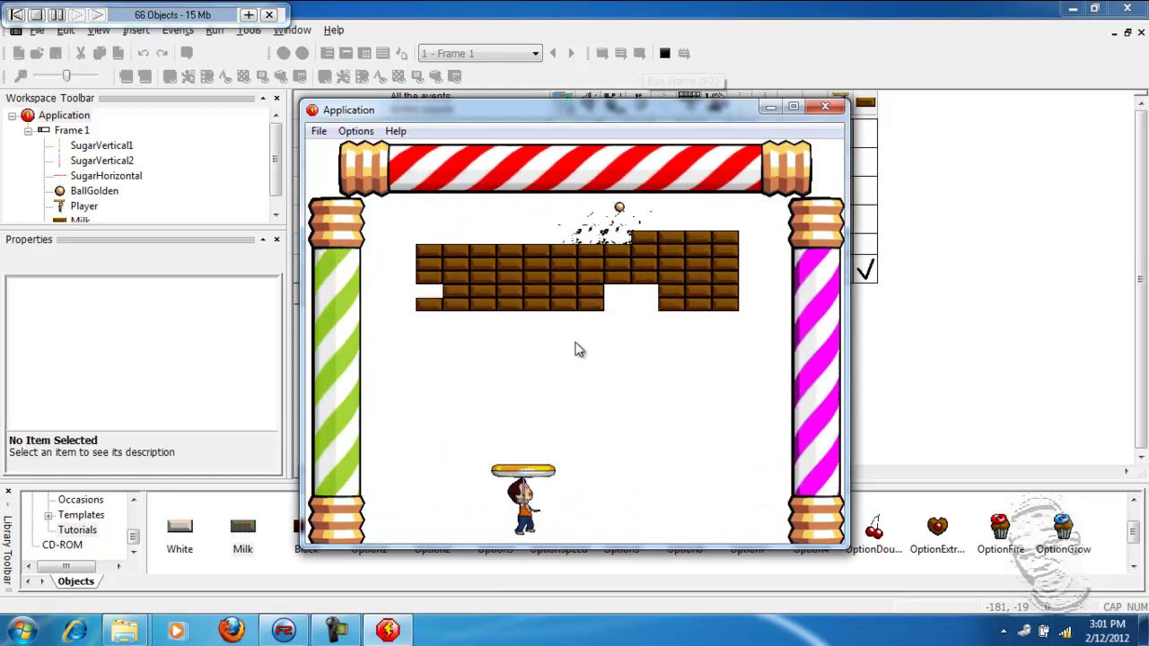
key("Right")
key("Left")
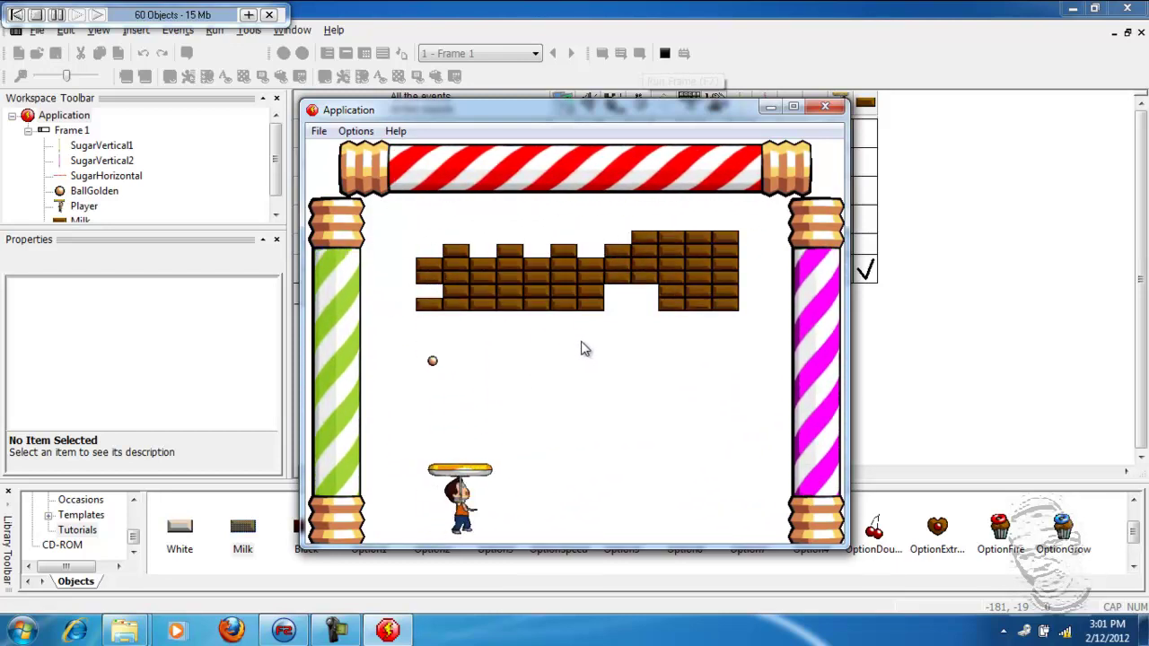
key("Right")
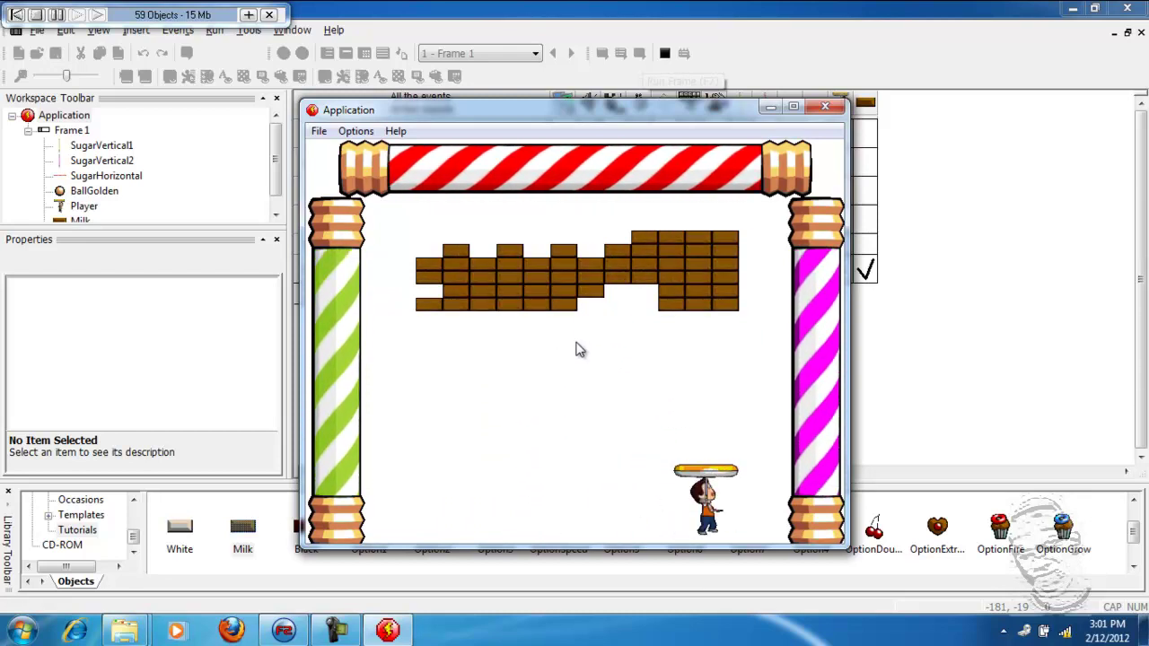
key("Escape")
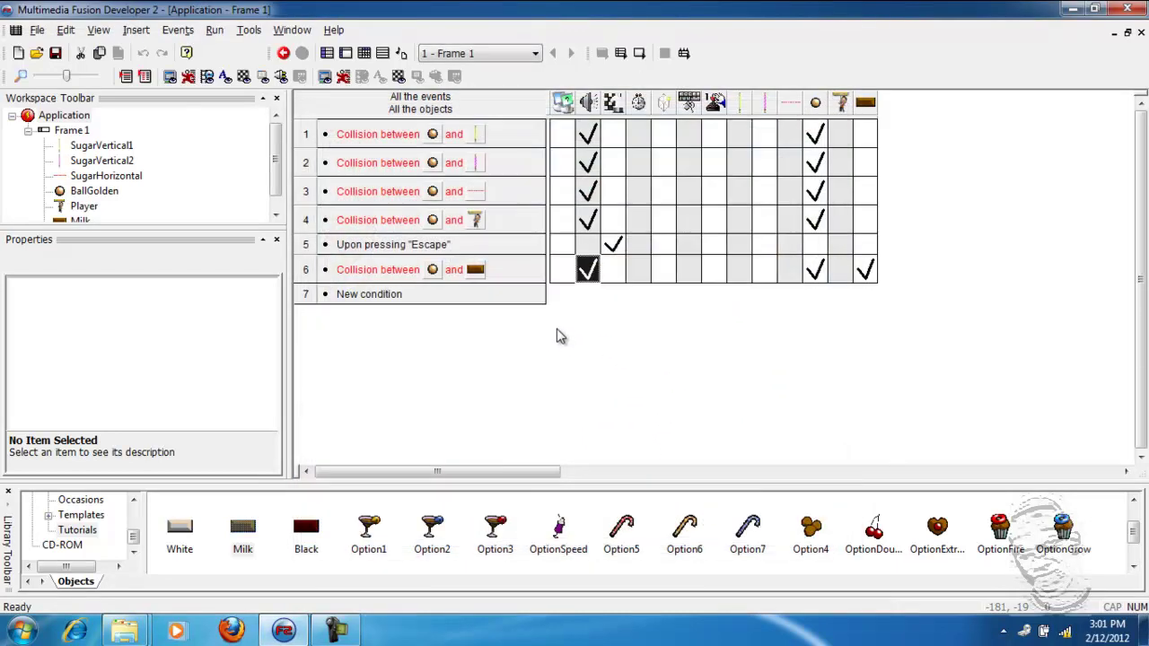